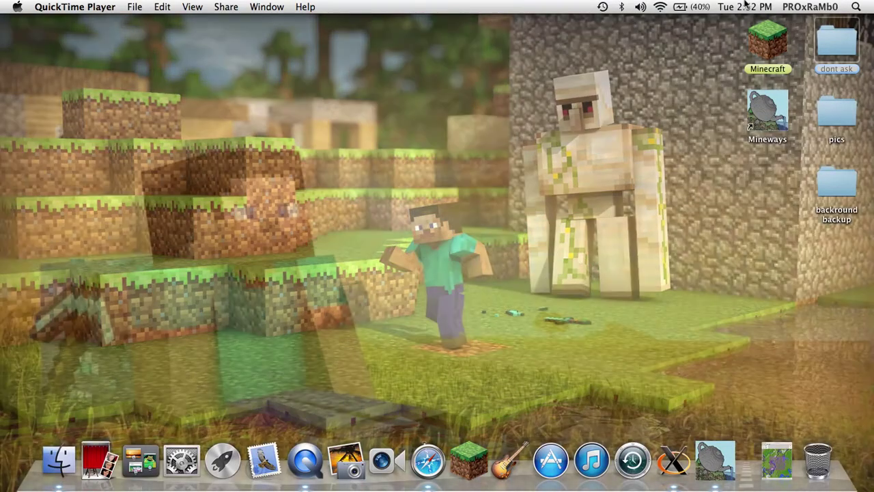
pyautogui.click(745, 7)
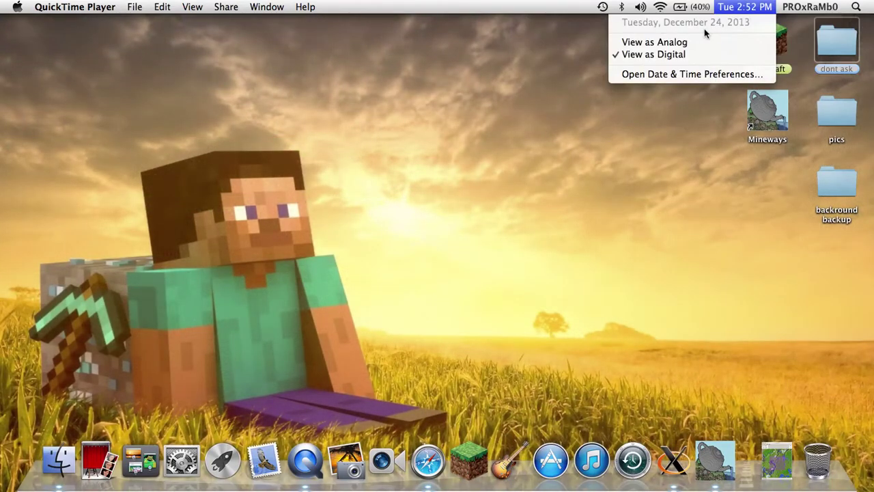
pyautogui.click(687, 64)
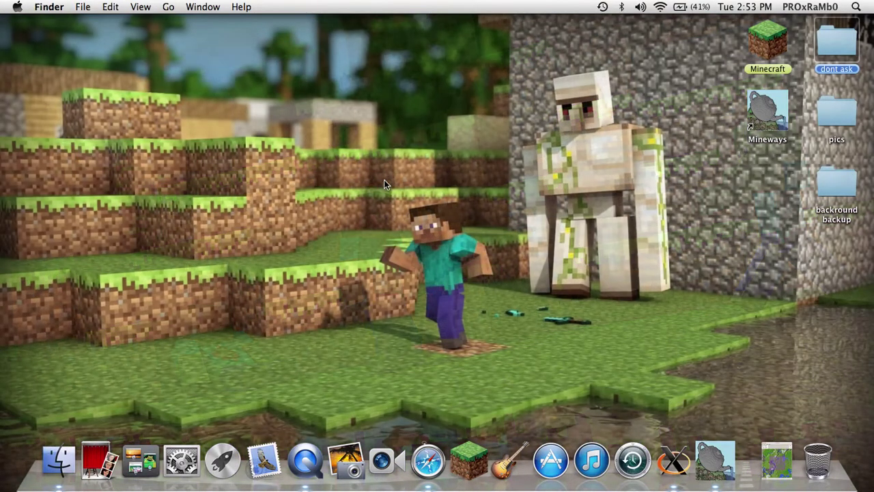
pyautogui.click(774, 60)
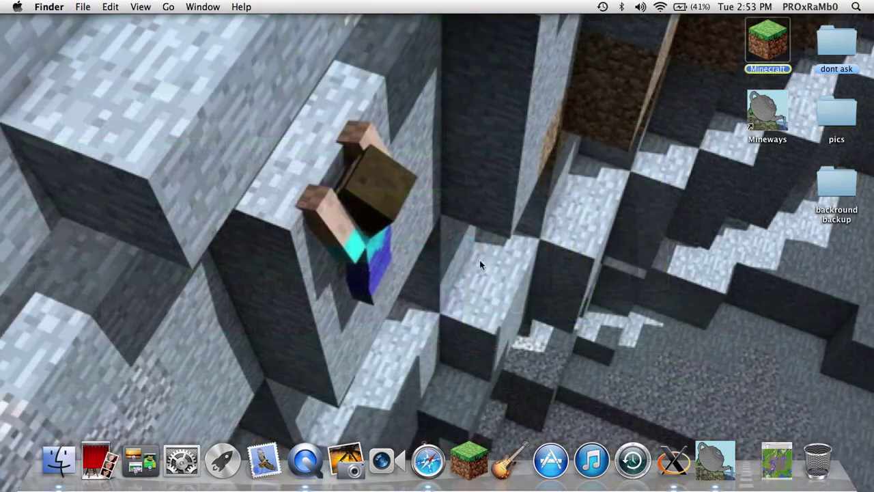
pyautogui.click(477, 256)
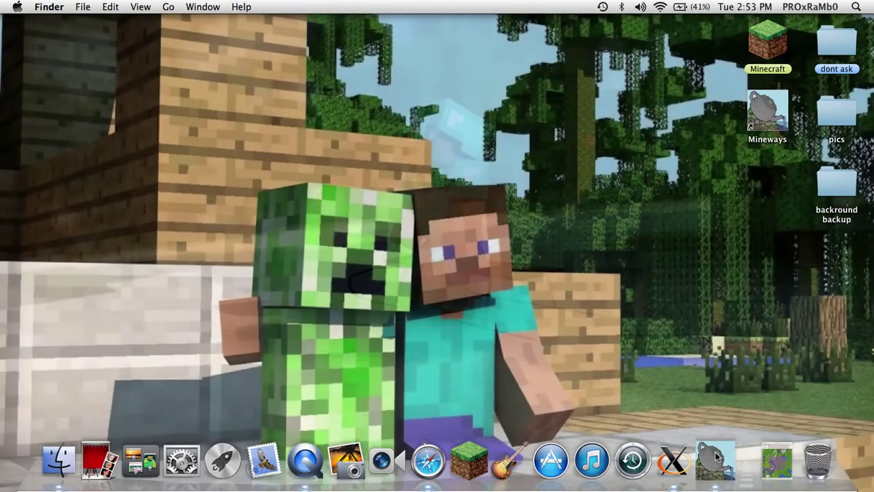
pyautogui.click(715, 451)
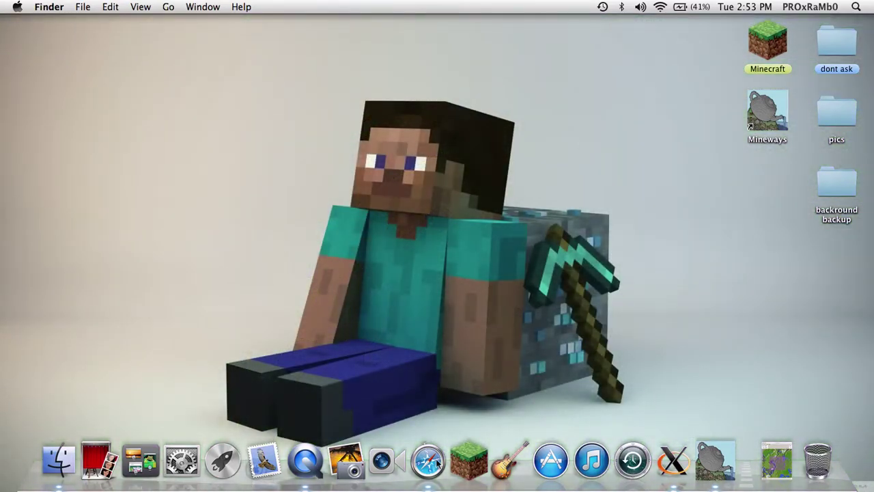
# - Switch to Safari, search Google for "mineways" and open the Mineways page on realtimerendering.com
pyautogui.click(436, 462)
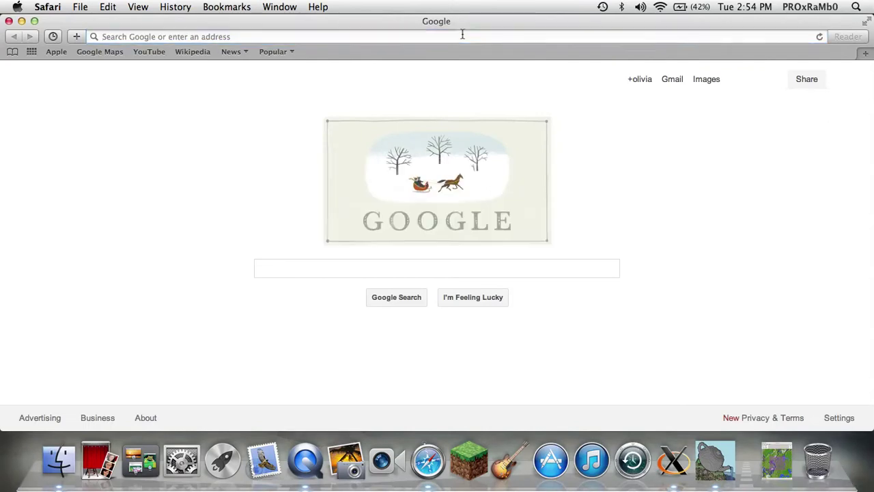
pyautogui.write('mineways')
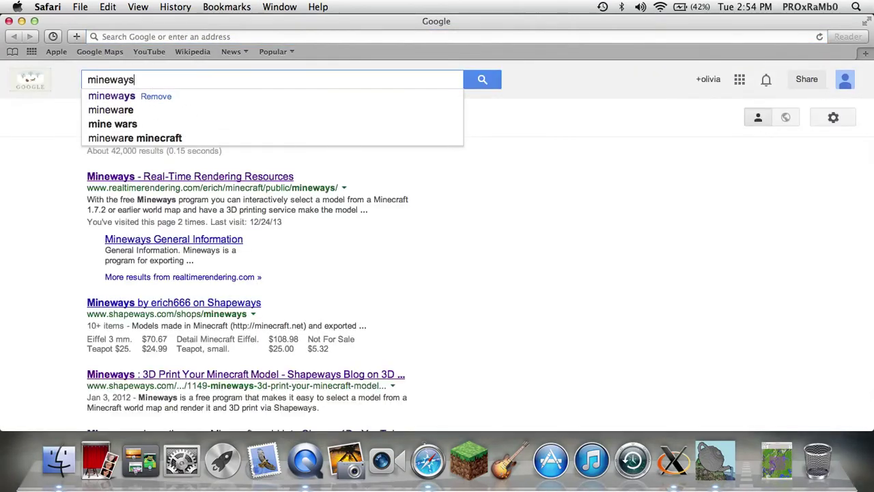
pyautogui.press('Return')
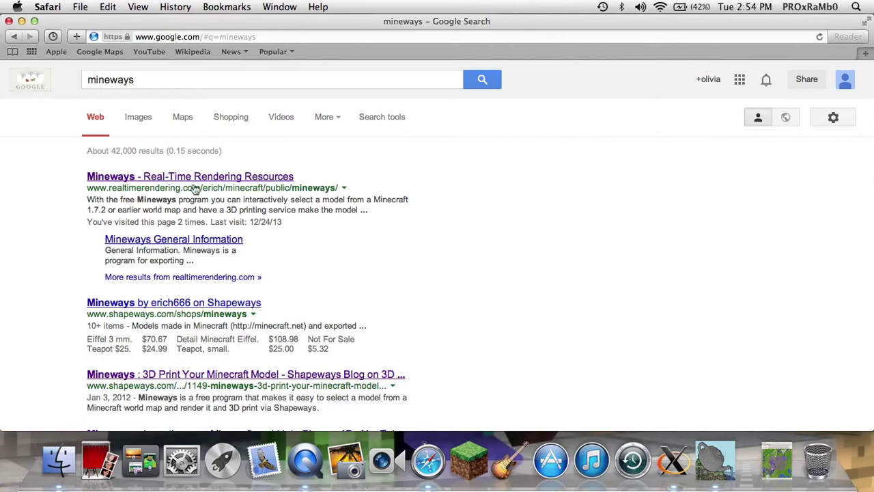
pyautogui.click(228, 176)
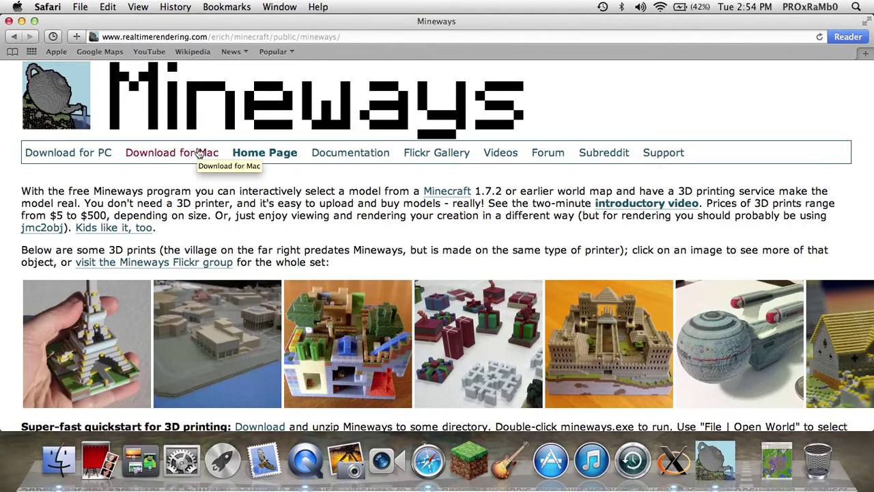
# - Look through the Mineways page's quickstart instructions, Mac notes and example model images, ending back at the download links
pyautogui.scroll(-8, 560, 333)
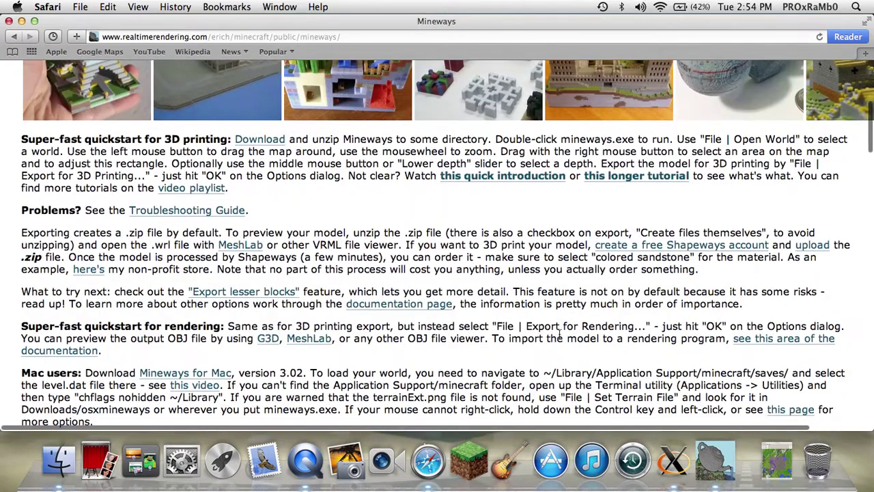
pyautogui.scroll(-8, 560, 333)
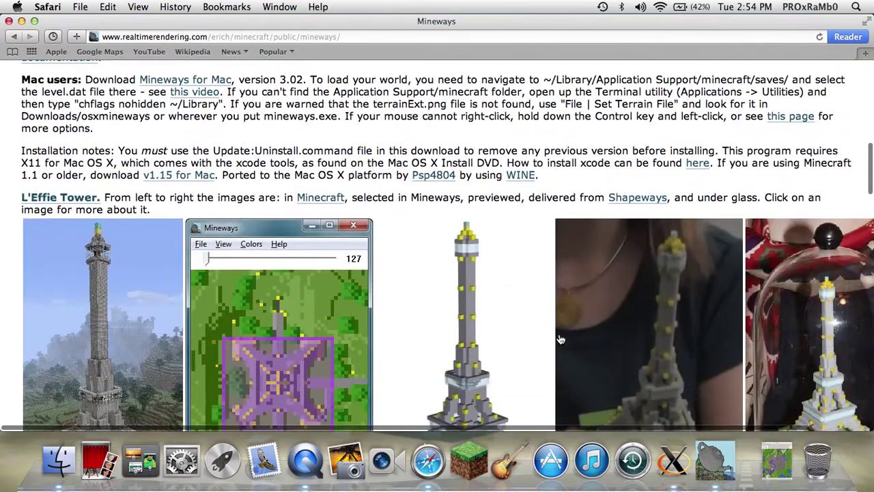
pyautogui.scroll(-8, 560, 339)
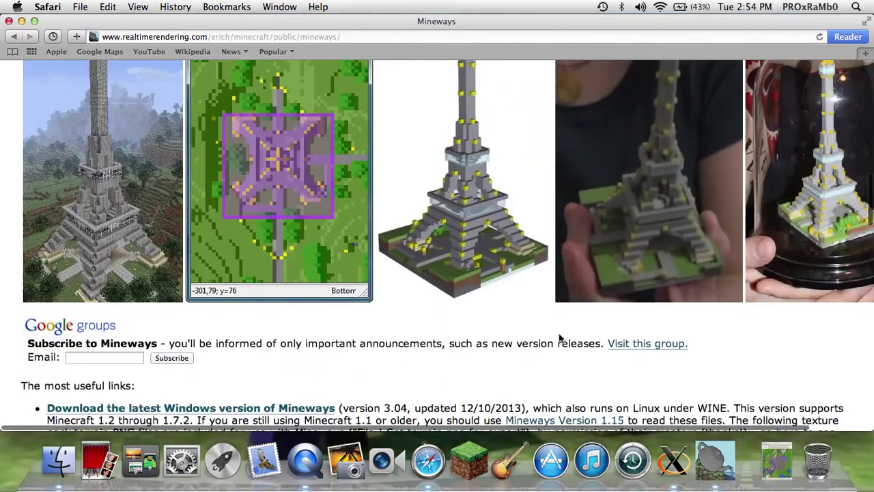
pyautogui.scroll(3, 560, 339)
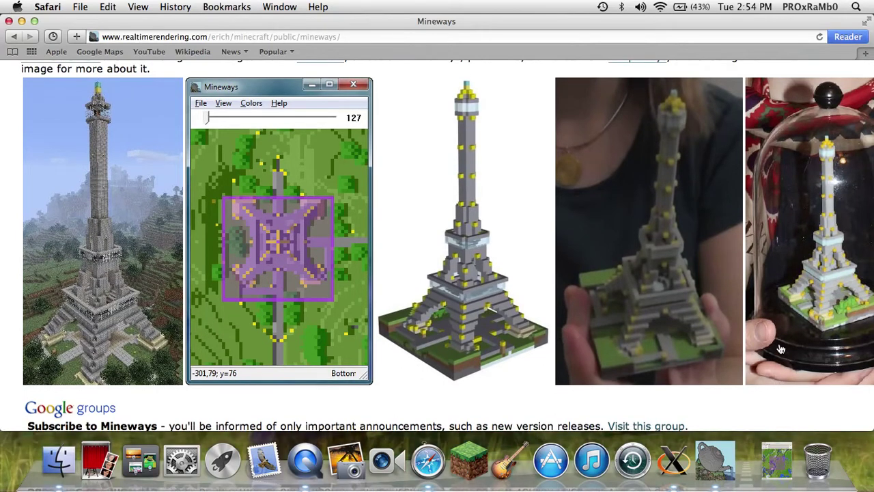
pyautogui.scroll(-5, 556, 235)
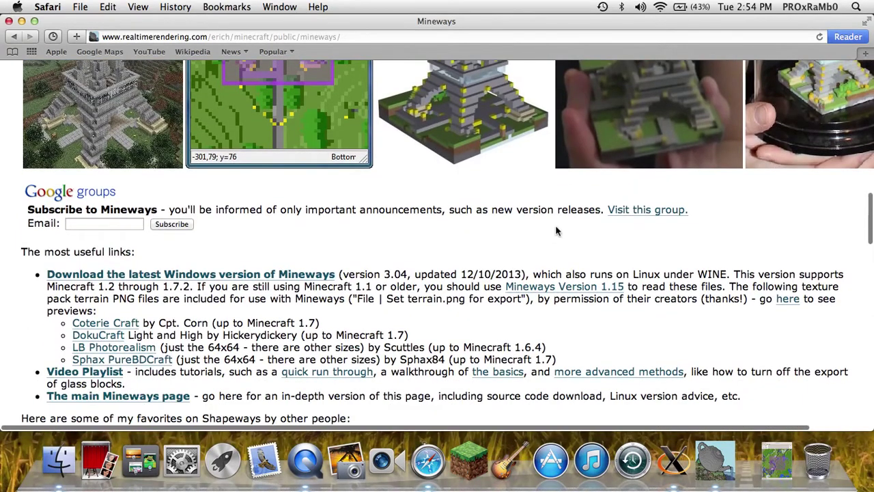
pyautogui.scroll(5, 557, 232)
pyautogui.hscroll(-1, 558, 232)
pyautogui.scroll(2, 557, 232)
pyautogui.hscroll(-1, 557, 232)
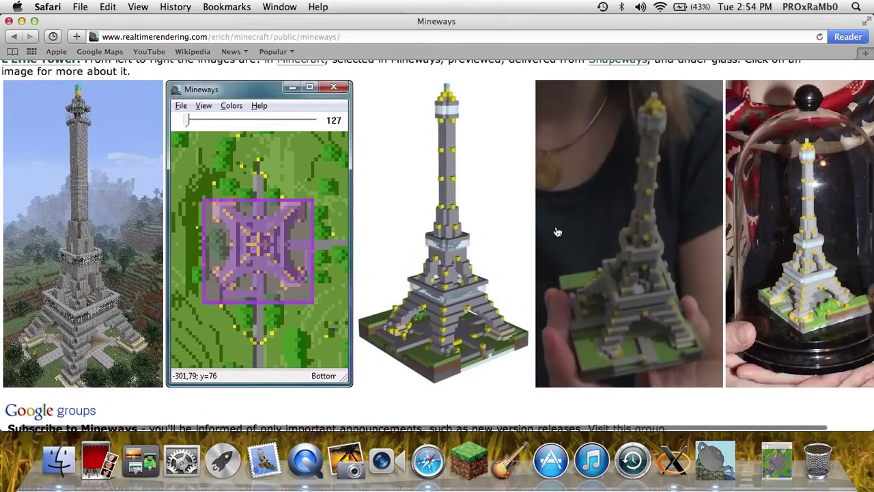
pyautogui.scroll(2, 557, 232)
pyautogui.scroll(10, 558, 233)
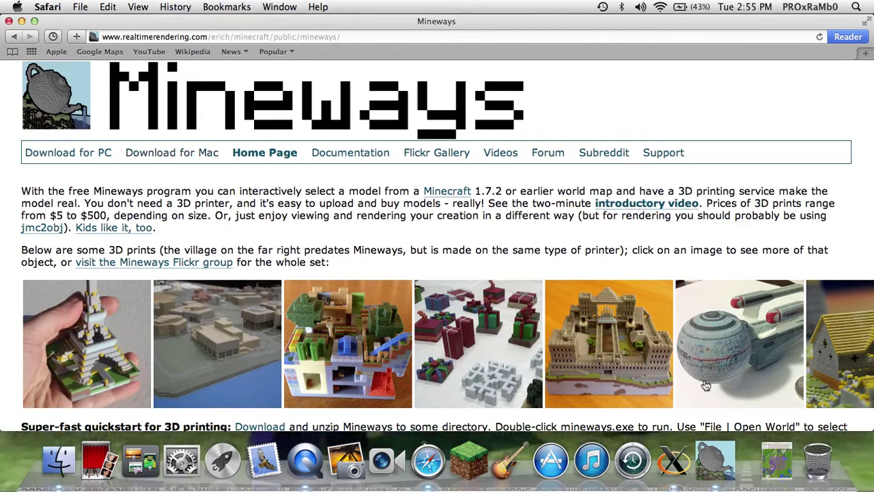
# - Switch to Finder, search this Mac for files whose name contains "mineways", and close the search window
pyautogui.click(817, 461)
pyautogui.click(592, 171)
pyautogui.write('minwa')
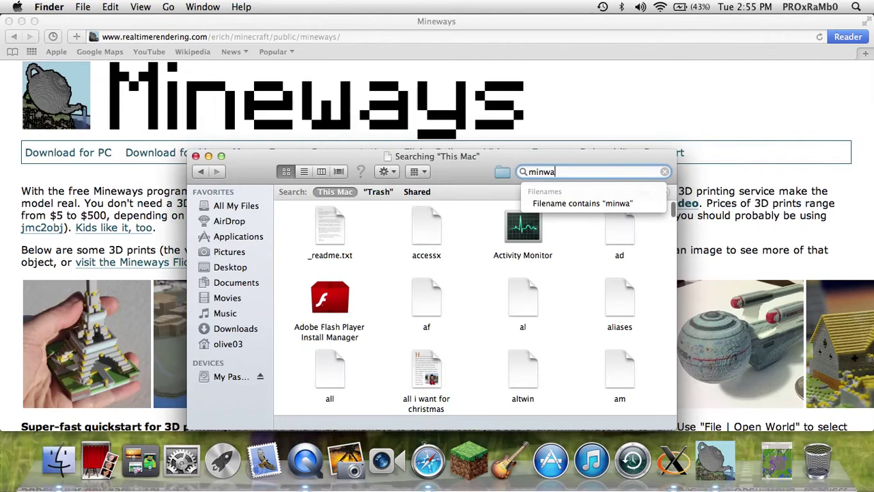
pyautogui.press('BackSpace')
pyautogui.press('BackSpace')
pyautogui.write('e')
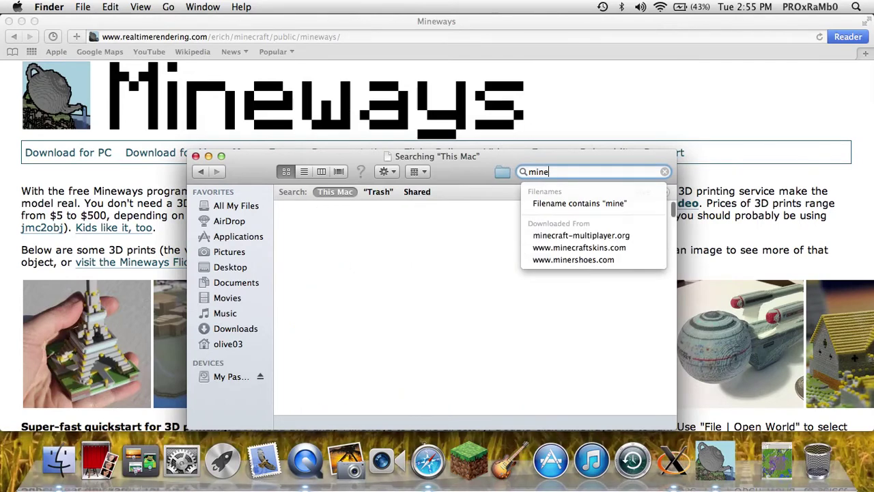
pyautogui.write('ways')
pyautogui.click(604, 205)
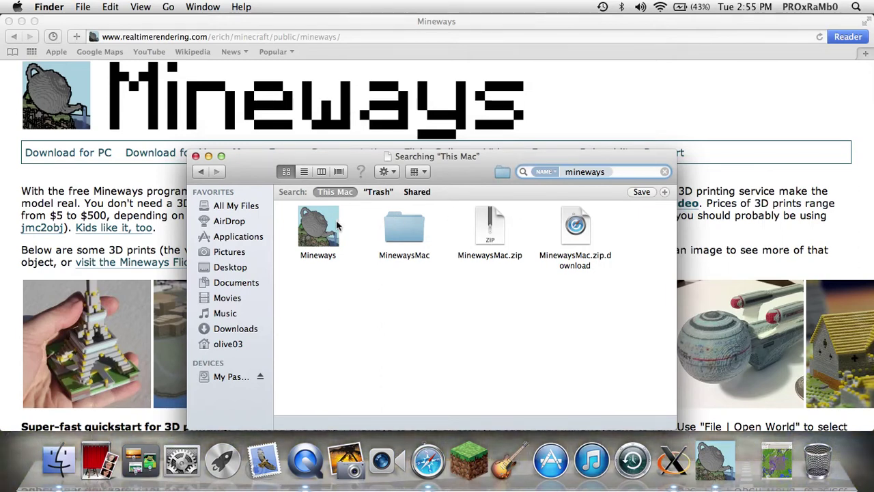
pyautogui.click(195, 156)
# - Go to the XQuartz download page at xquartz.macosforge.org in Safari
pyautogui.click(378, 36)
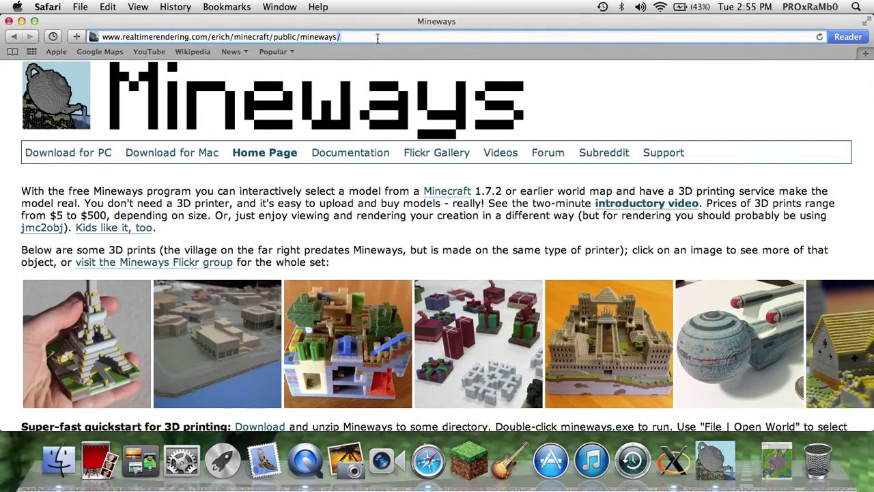
pyautogui.press('super+a')
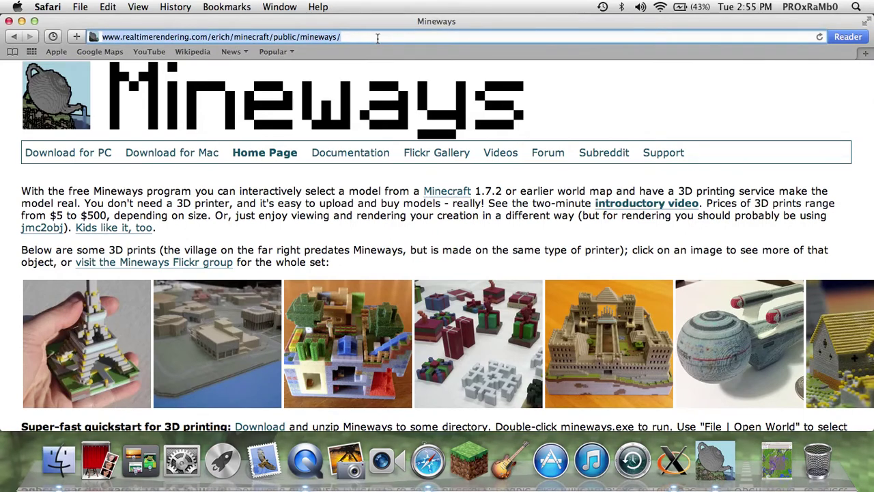
pyautogui.write('xquat')
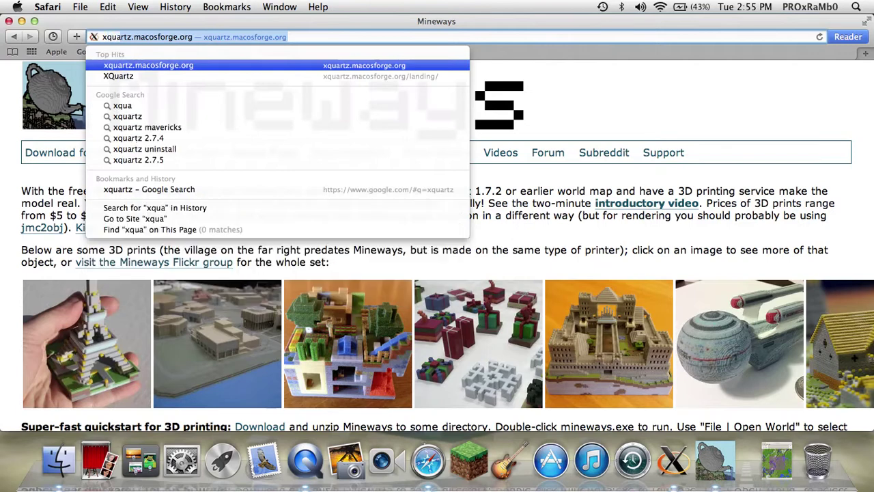
pyautogui.press('BackSpace')
pyautogui.write('rtz')
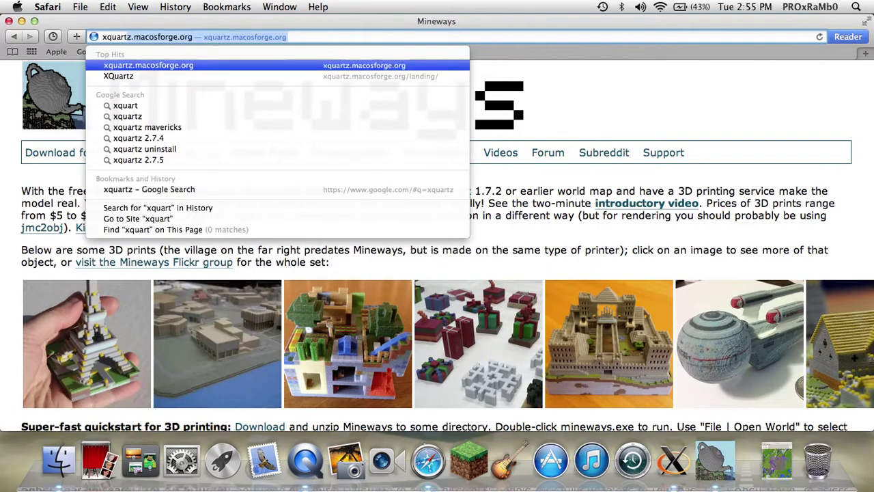
pyautogui.press('Return')
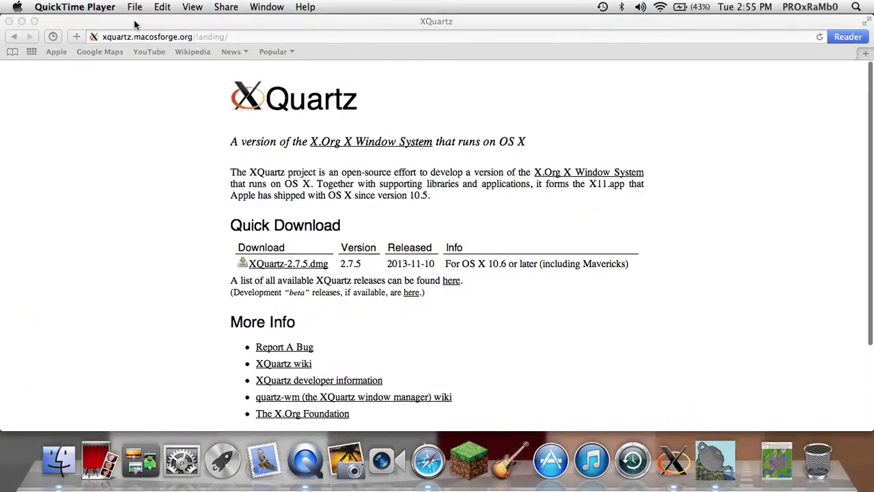
pyautogui.click(372, 319)
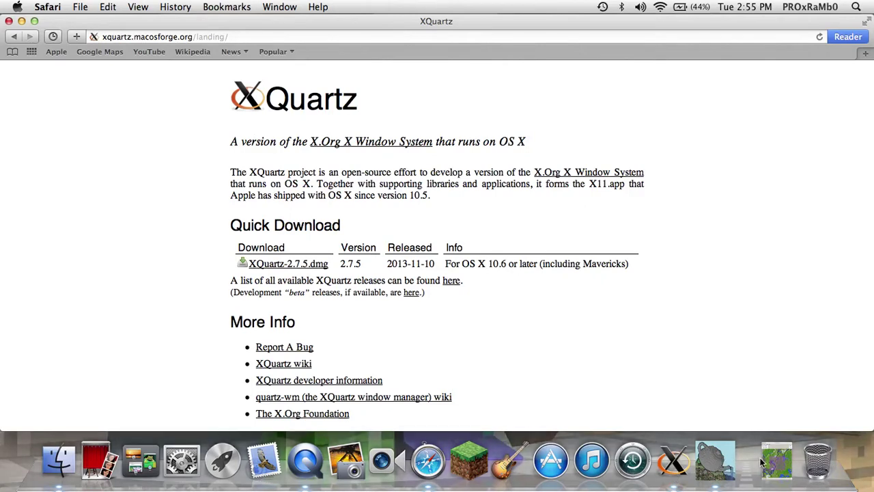
# - Quit the running Mineways application and close the XQuartz page and Trash windows to clear the desktop
pyautogui.click(782, 462)
pyautogui.rightClick(710, 461)
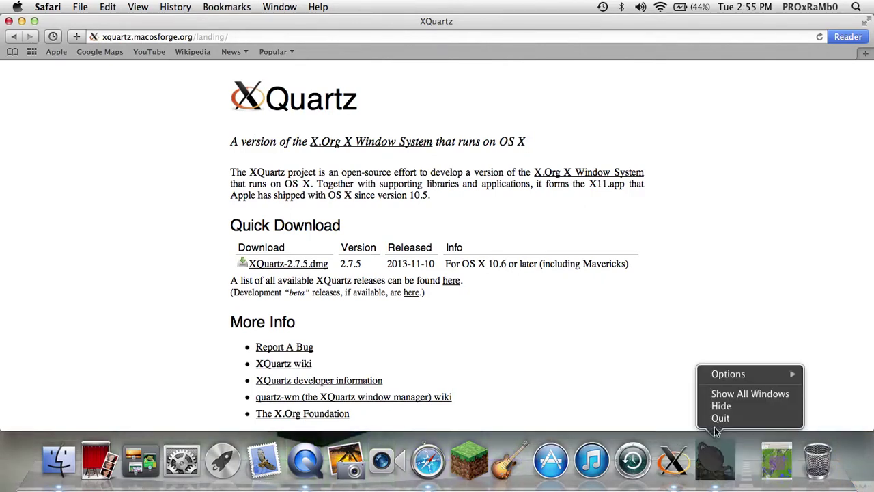
pyautogui.click(720, 418)
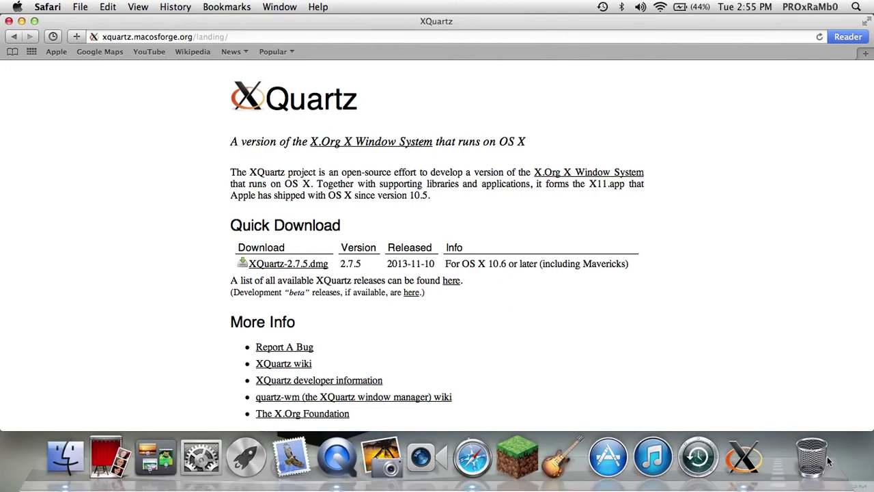
pyautogui.click(826, 462)
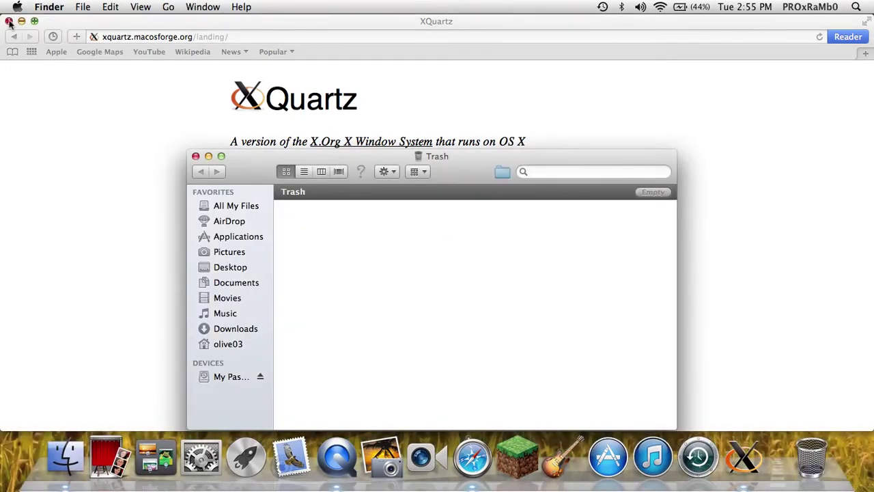
pyautogui.click(8, 21)
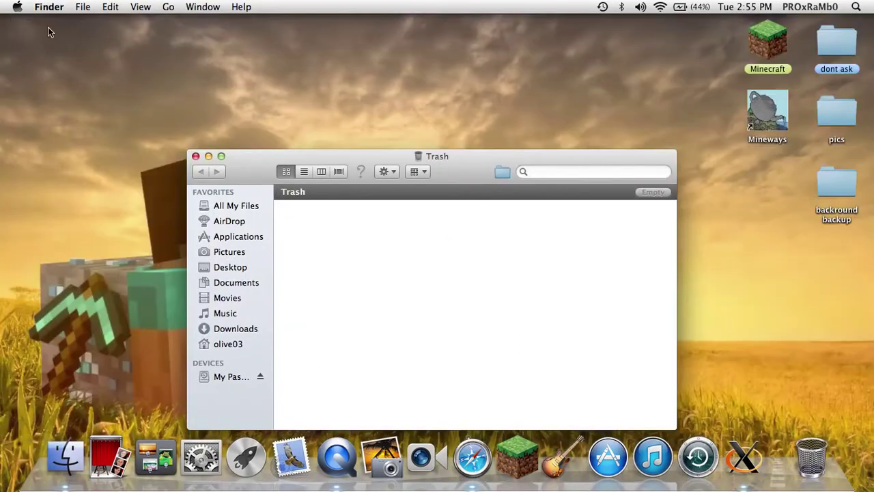
pyautogui.click(196, 157)
# - Launch Mineways from the desktop, dismiss the missing saves directory message and move its window toward the middle of the screen
pyautogui.doubleClick(765, 113)
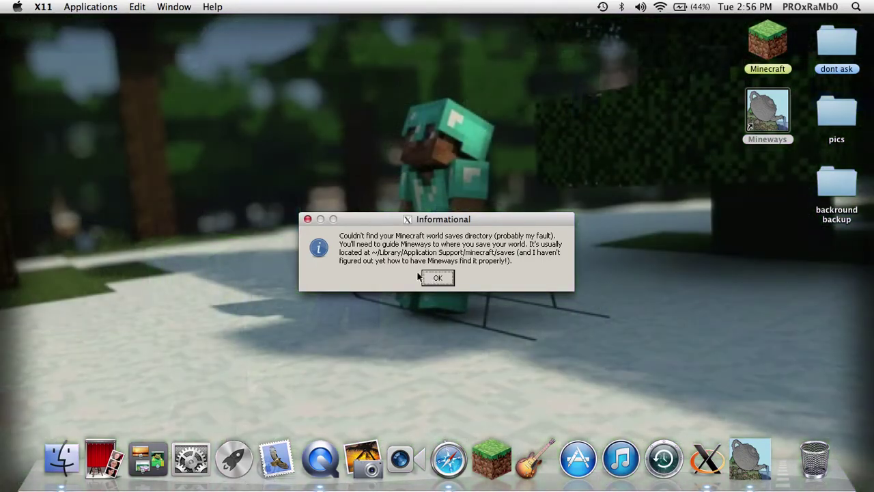
pyautogui.click(437, 278)
pyautogui.moveTo(177, 23); pyautogui.dragTo(429, 13)
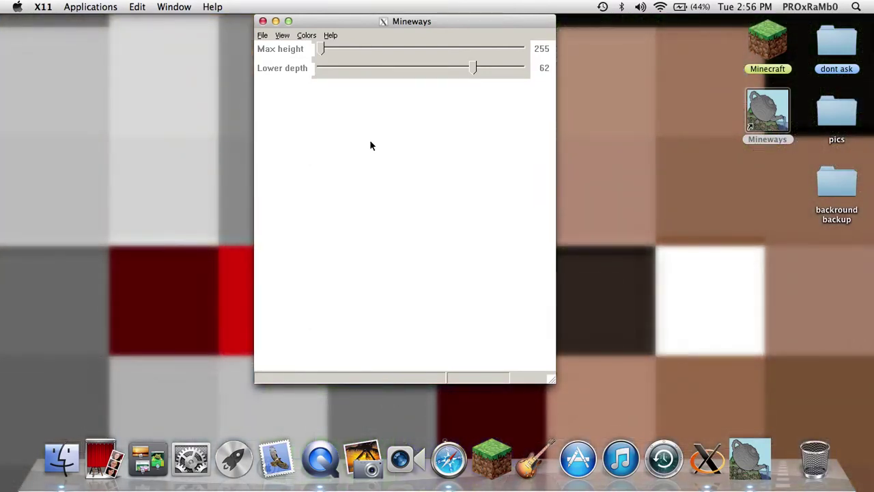
pyautogui.click(263, 35)
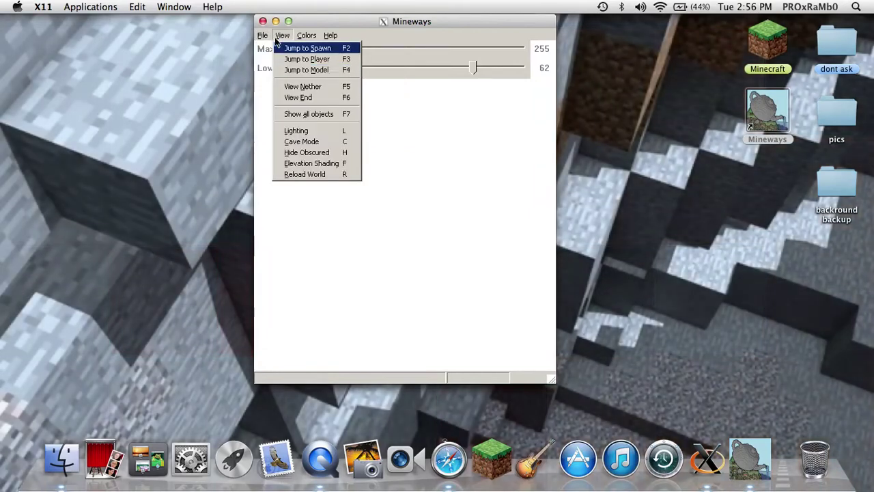
pyautogui.click(301, 45)
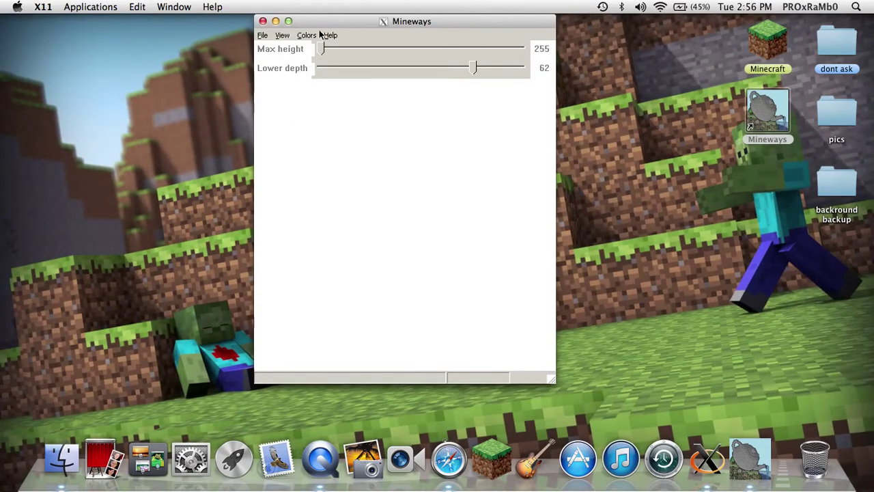
pyautogui.click(264, 35)
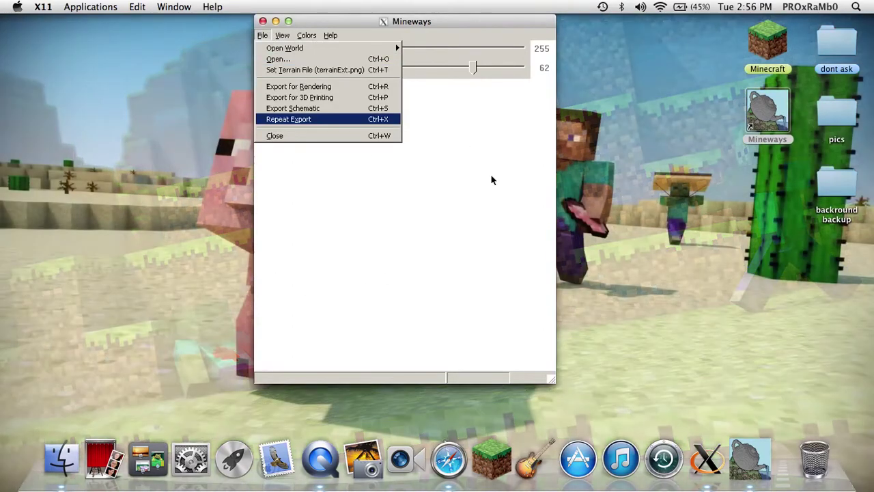
pyautogui.click(375, 159)
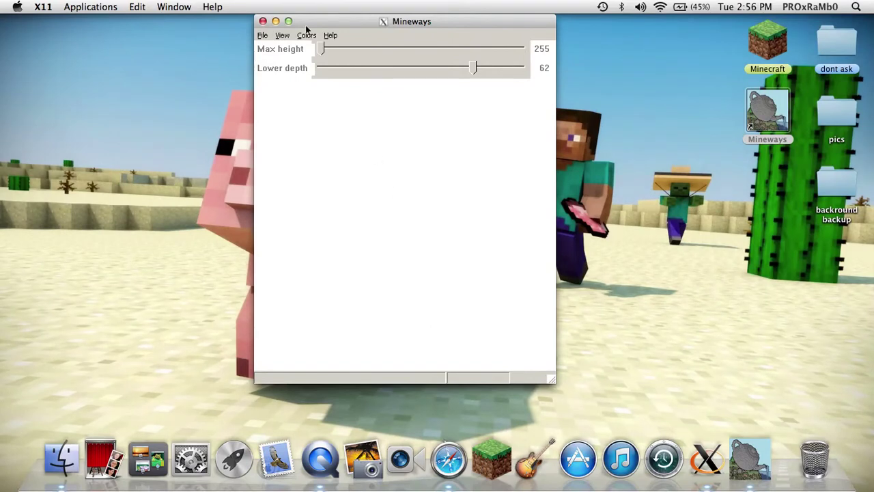
# - Open the terrain file chooser and browse to the image files at the end of the minecraft folder
pyautogui.click(263, 34)
pyautogui.click(302, 71)
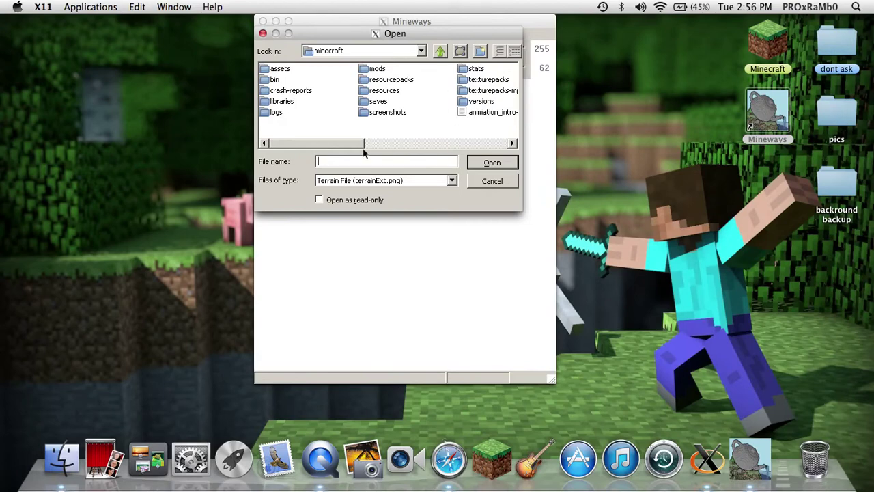
pyautogui.moveTo(362, 143); pyautogui.dragTo(505, 143)
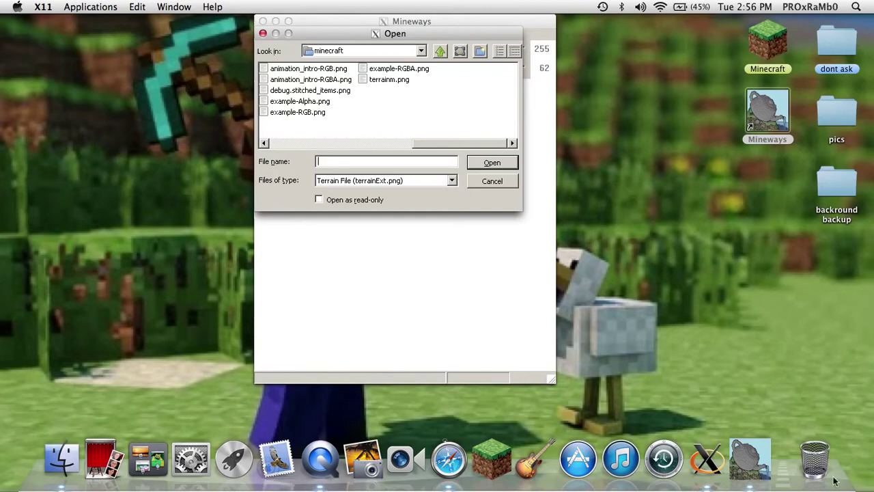
# - Search this Mac in Finder for file names containing "mineways", review the MinewaysMac folder's terrain images, and close the window
pyautogui.click(814, 458)
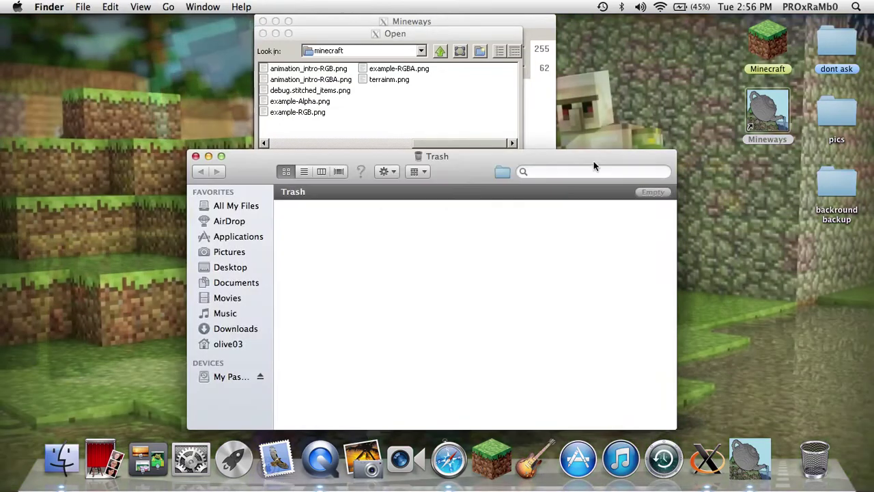
pyautogui.click(593, 170)
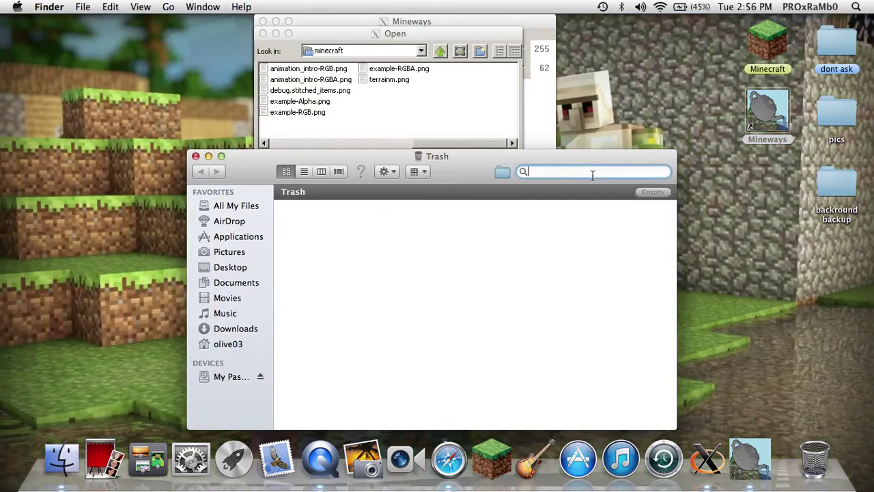
pyautogui.write('mineways')
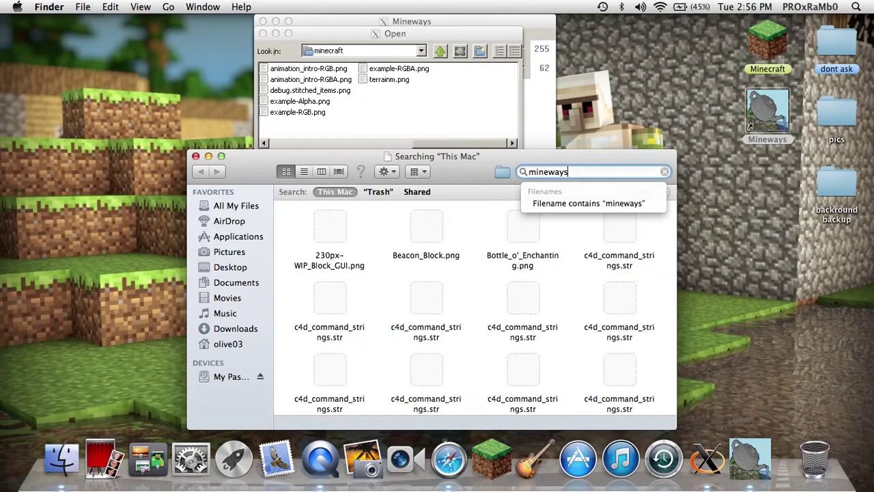
pyautogui.click(585, 204)
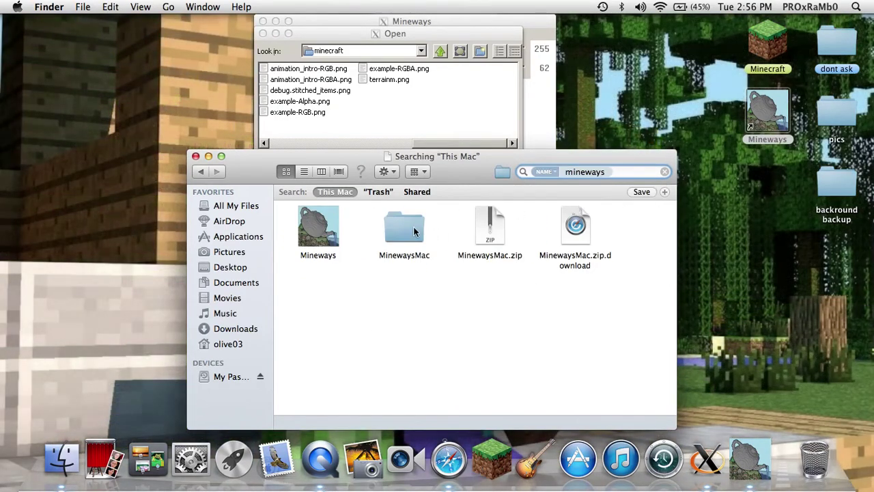
pyautogui.doubleClick(410, 231)
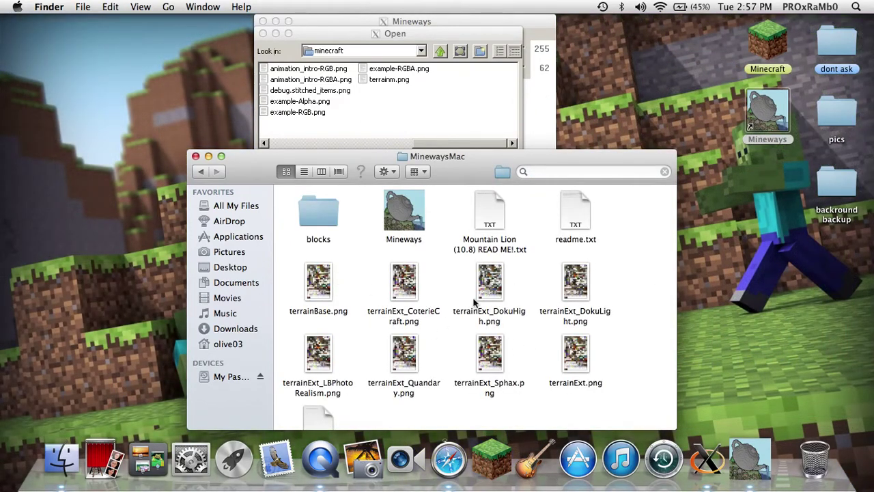
pyautogui.scroll(-1, 432, 334)
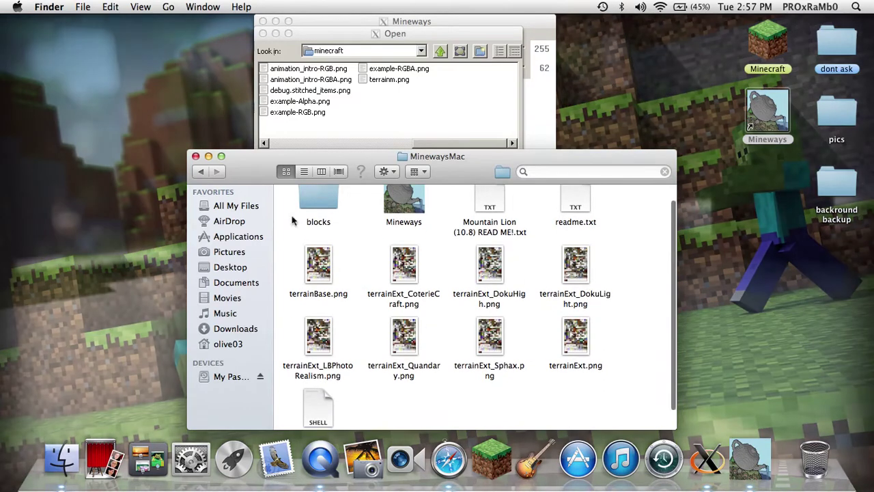
pyautogui.click(196, 157)
# - Load terrainm.png from the minecraft folder as the Mineways terrain file
pyautogui.click(385, 83)
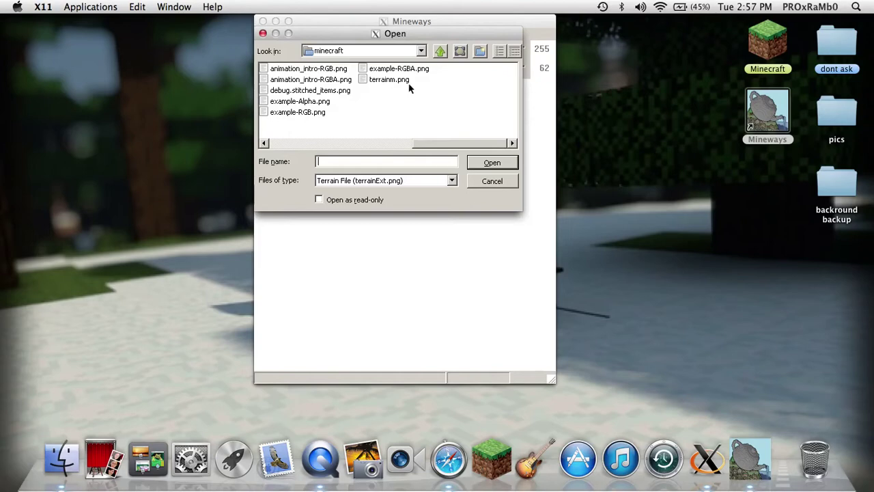
pyautogui.click(409, 84)
pyautogui.click(493, 162)
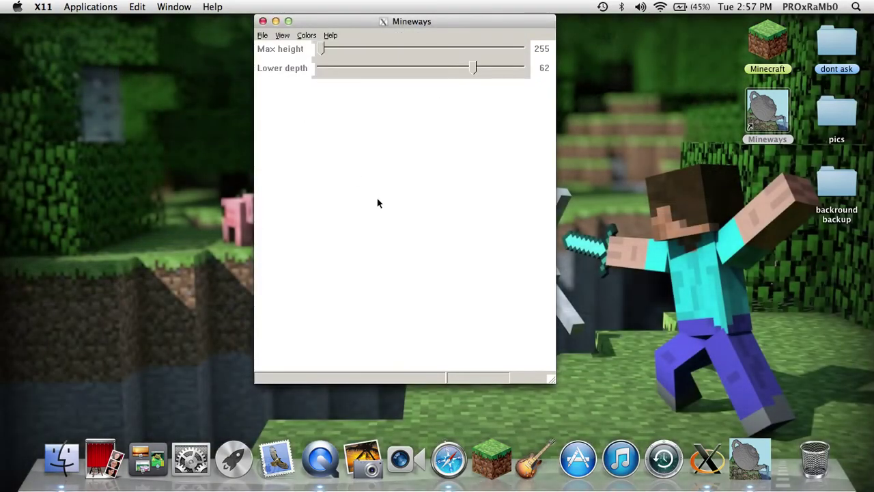
# - Start opening a custom world and go into the saves folder inside the minecraft folder
pyautogui.click(263, 36)
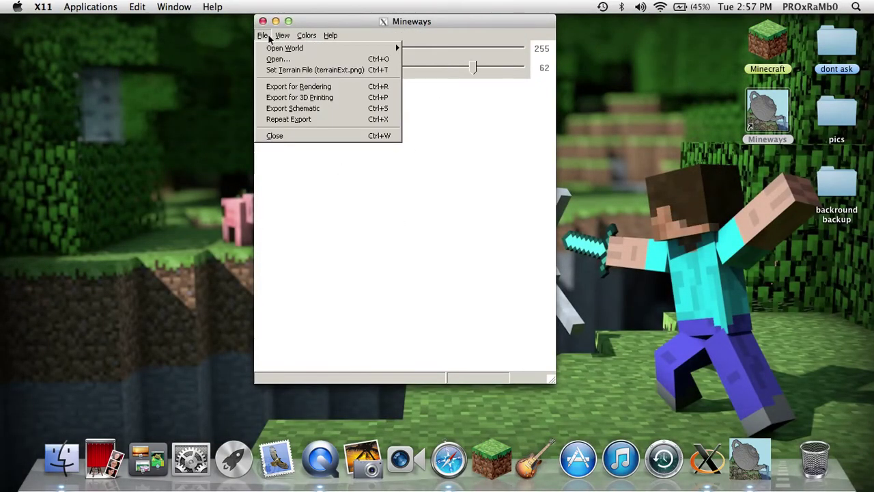
pyautogui.click(511, 244)
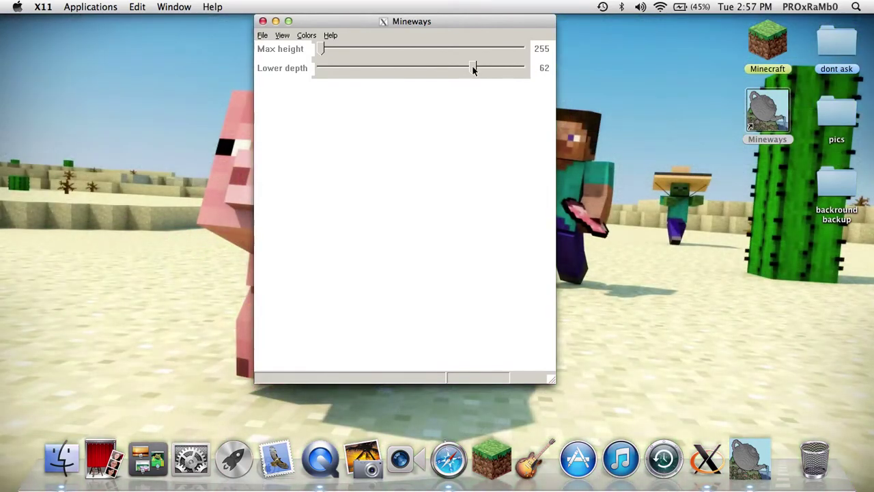
pyautogui.click(265, 37)
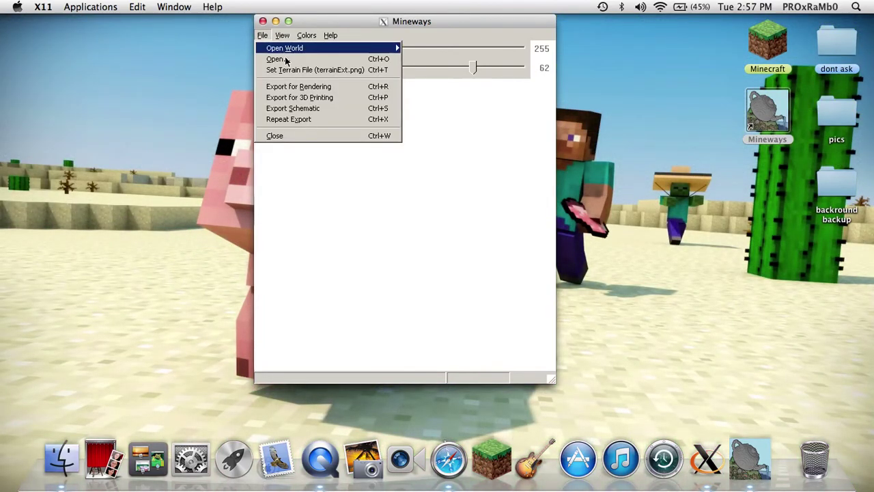
pyautogui.moveTo(269, 50)
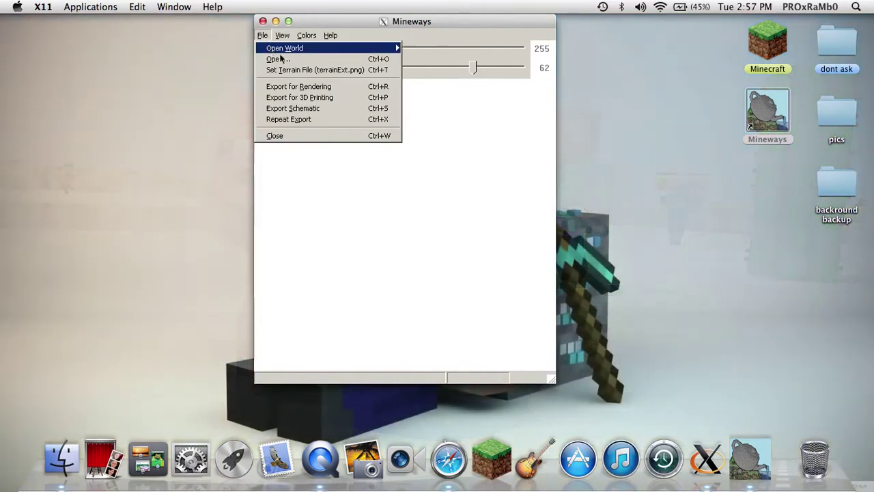
pyautogui.moveTo(393, 48)
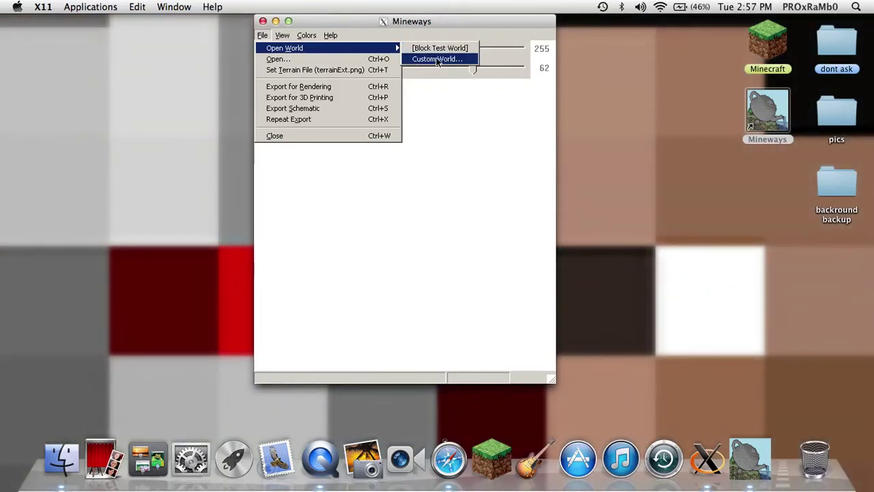
pyautogui.click(438, 59)
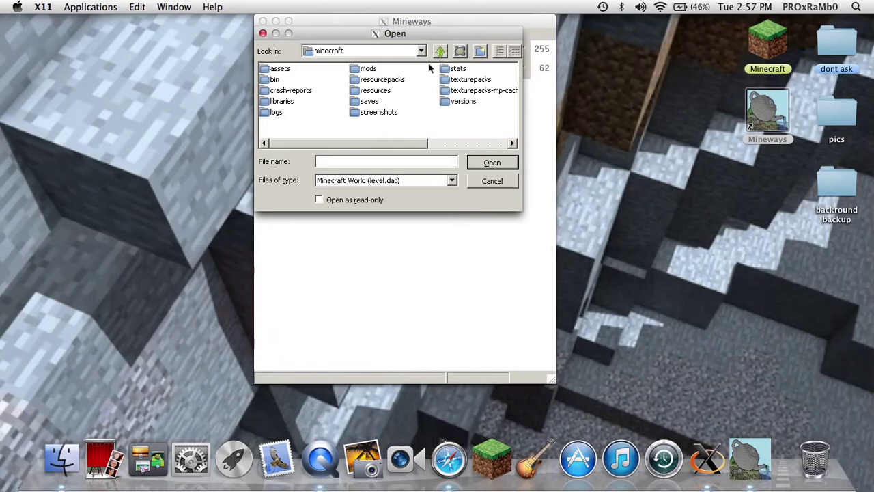
pyautogui.doubleClick(373, 101)
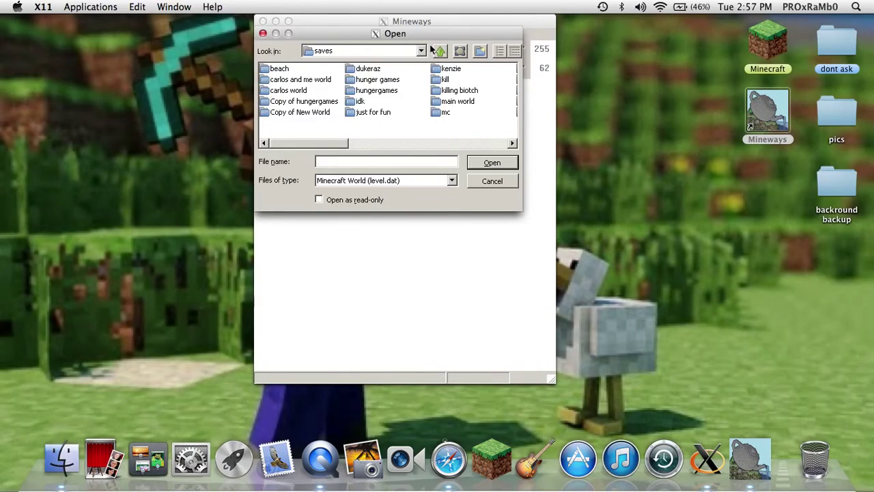
pyautogui.click(151, 182)
pyautogui.click(110, 7)
pyautogui.click(168, 7)
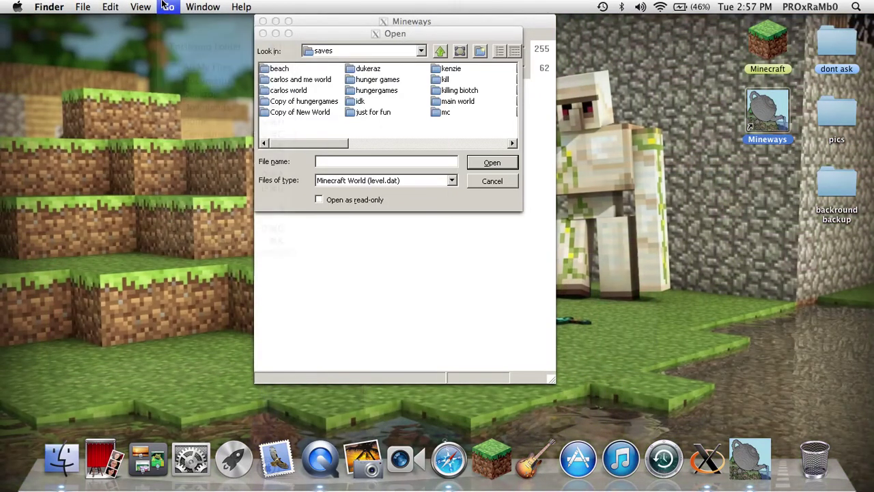
pyautogui.click(168, 7)
pyautogui.click(194, 226)
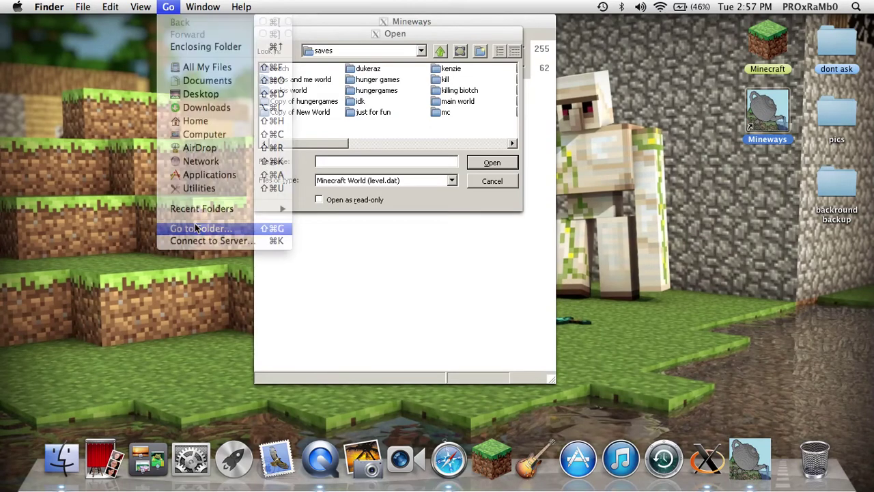
pyautogui.click(471, 173)
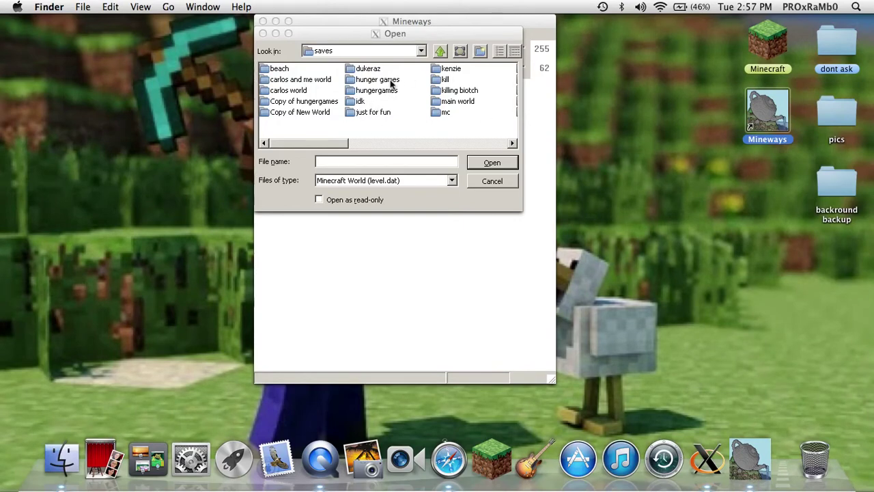
# - Find the New Worl folder among the saves and open its level.dat file to load the world map
pyautogui.click(511, 145)
pyautogui.click(512, 145)
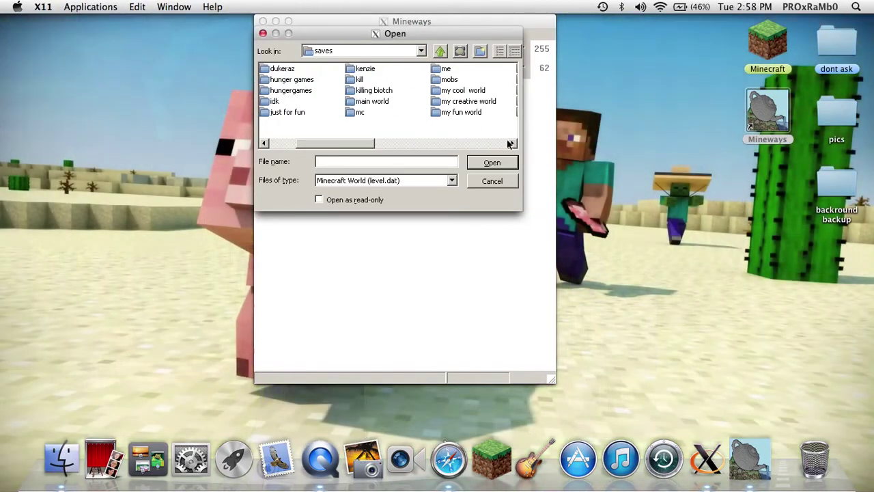
pyautogui.click(512, 143)
pyautogui.click(455, 113)
pyautogui.click(502, 162)
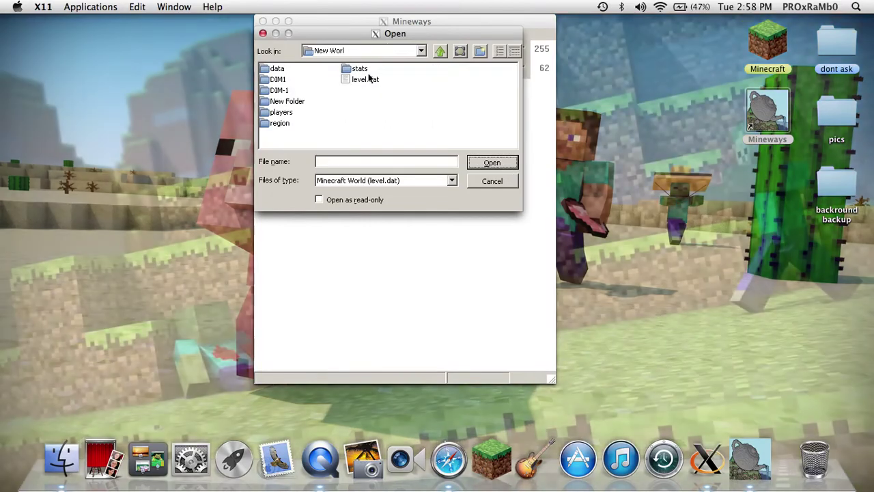
pyautogui.click(365, 79)
pyautogui.click(502, 163)
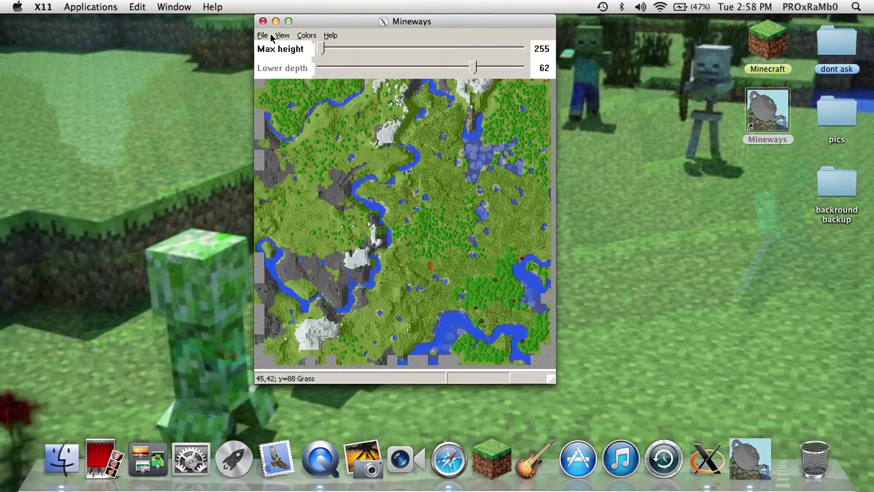
pyautogui.click(262, 35)
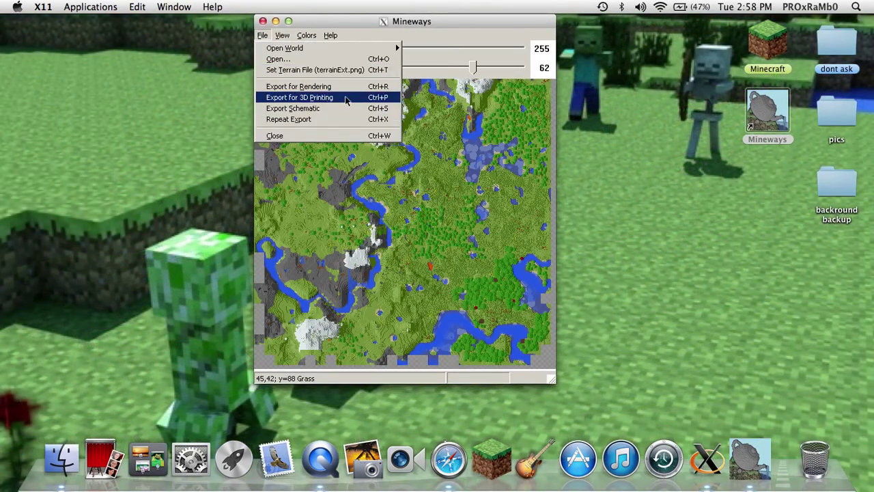
pyautogui.click(424, 148)
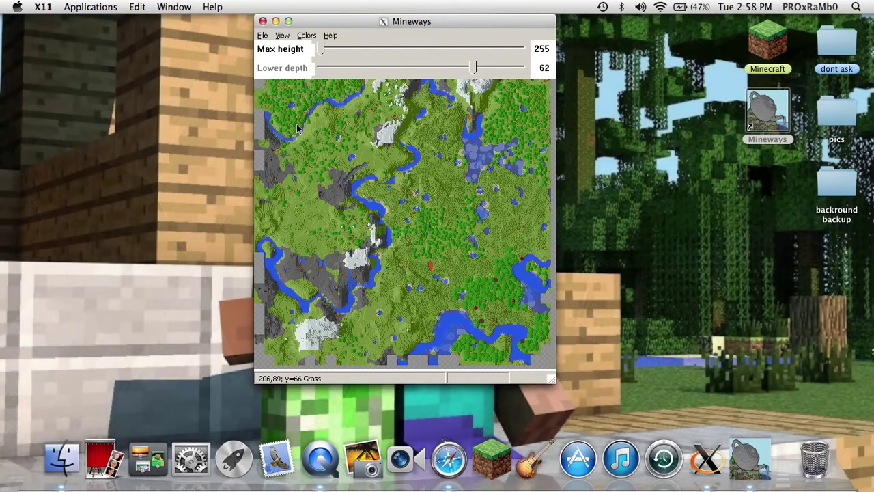
# - Select a large square area in the middle of the map, accept the suggested depth of 25, and set the lower depth to 62
pyautogui.moveTo(323, 136); pyautogui.dragTo(501, 301)
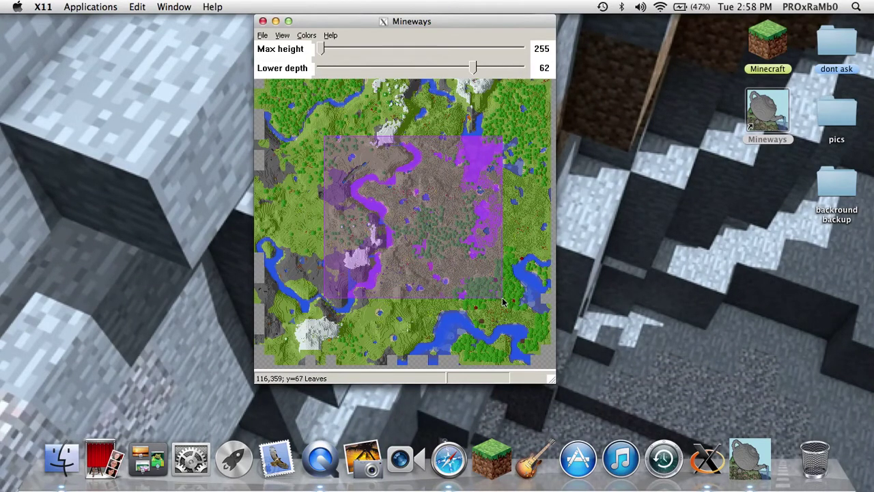
pyautogui.moveTo(502, 302); pyautogui.dragTo(502, 302)
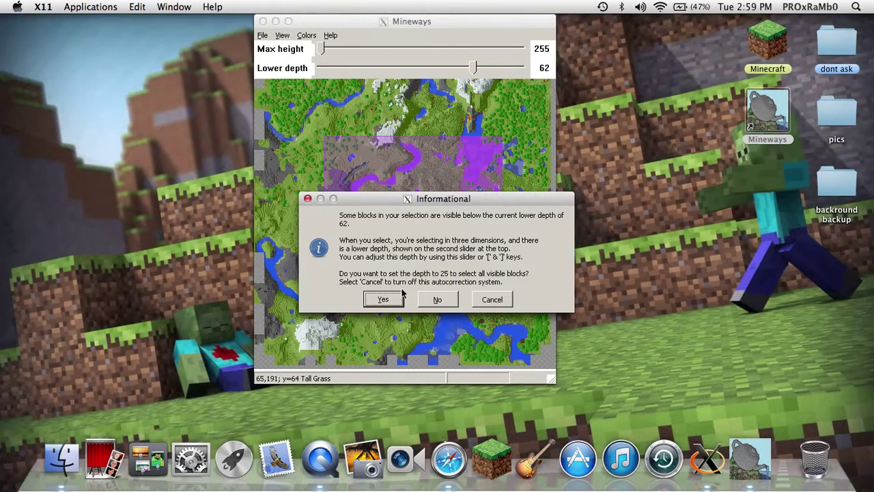
pyautogui.click(400, 294)
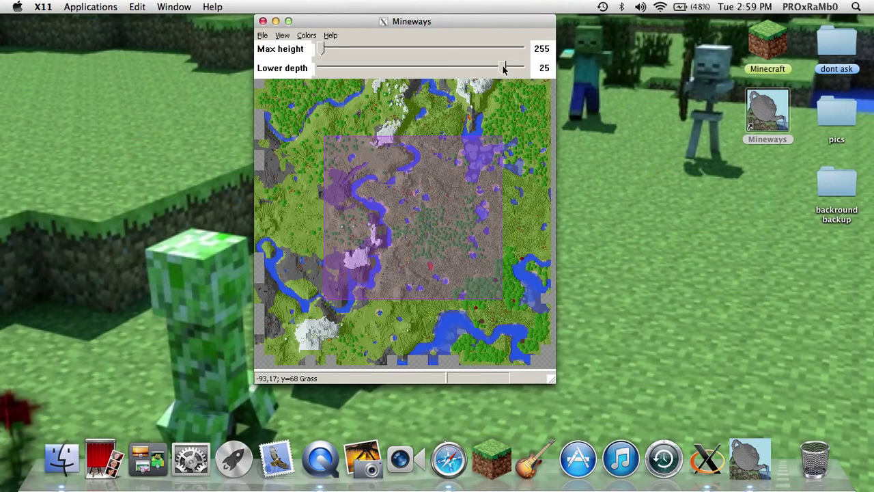
pyautogui.moveTo(503, 68); pyautogui.dragTo(472, 69)
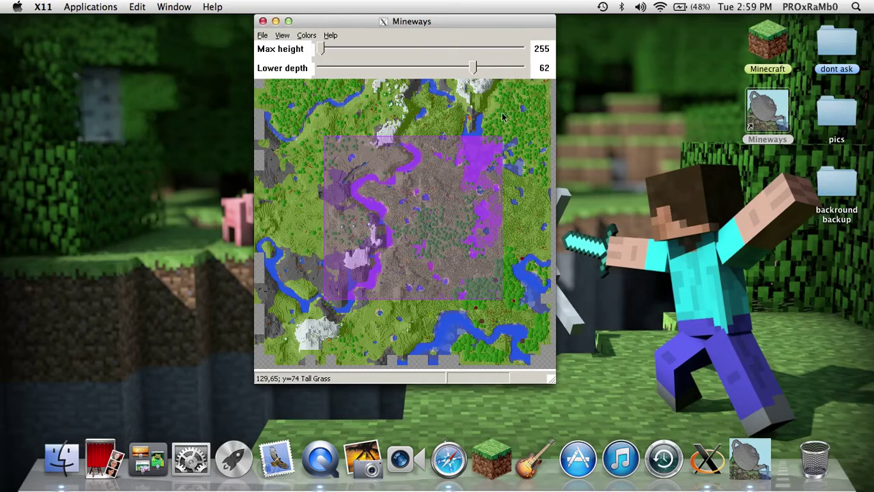
# - Export the selected area for rendering as an absolute Wavefront OBJ named "example 1" in the New Worl folder, accepting the suggested export settings
pyautogui.click(262, 36)
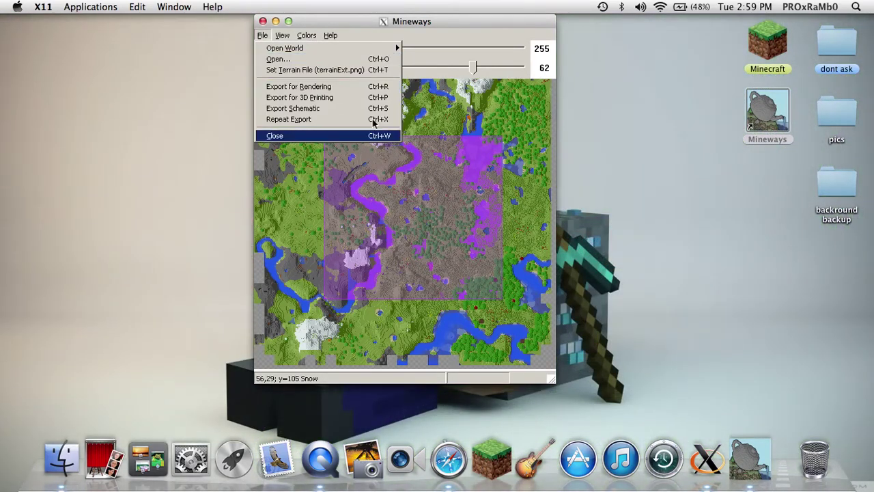
pyautogui.click(326, 91)
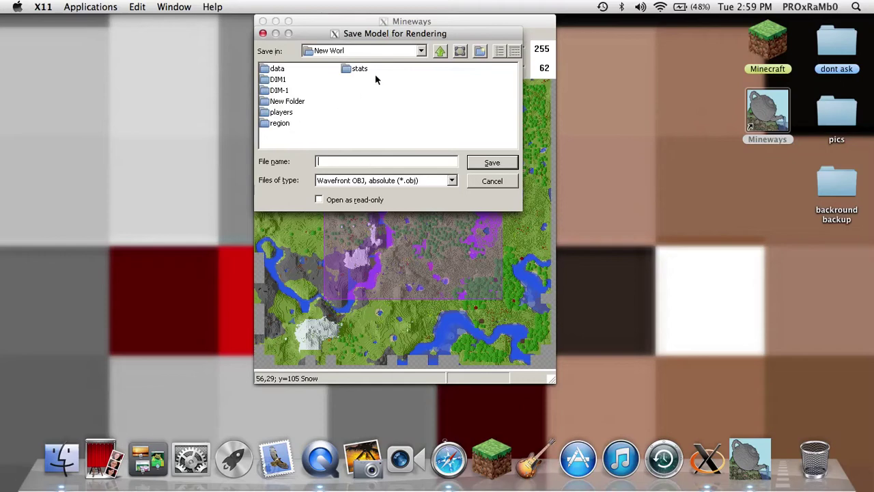
pyautogui.click(422, 51)
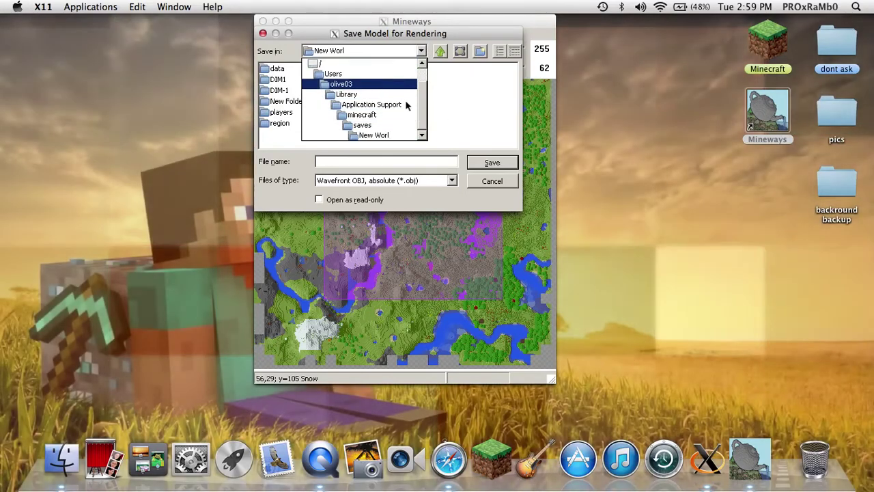
pyautogui.click(475, 137)
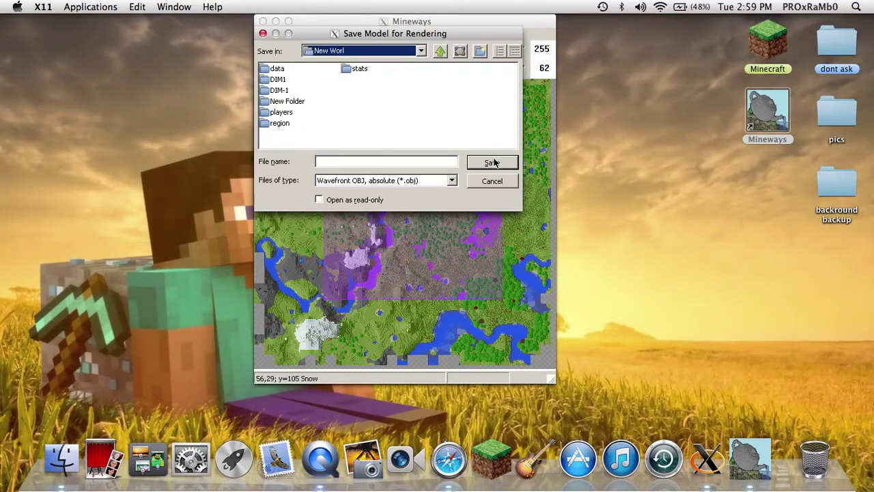
pyautogui.click(495, 161)
pyautogui.click(347, 159)
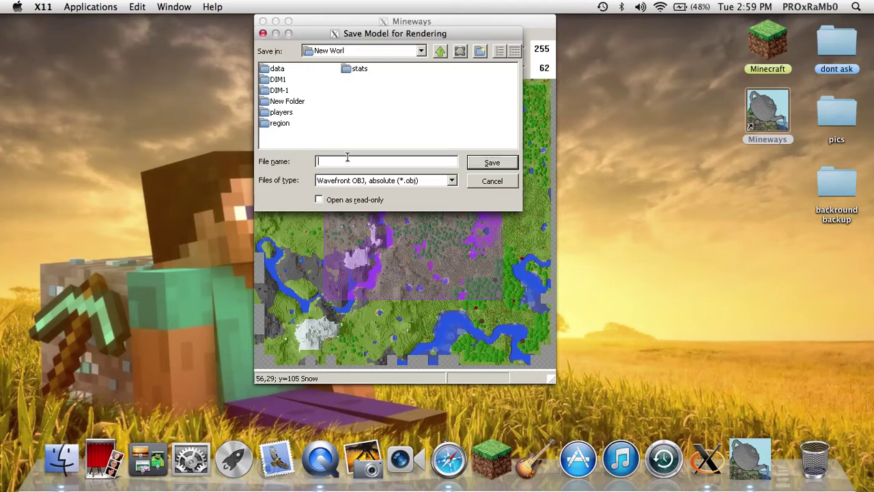
pyautogui.write('example')
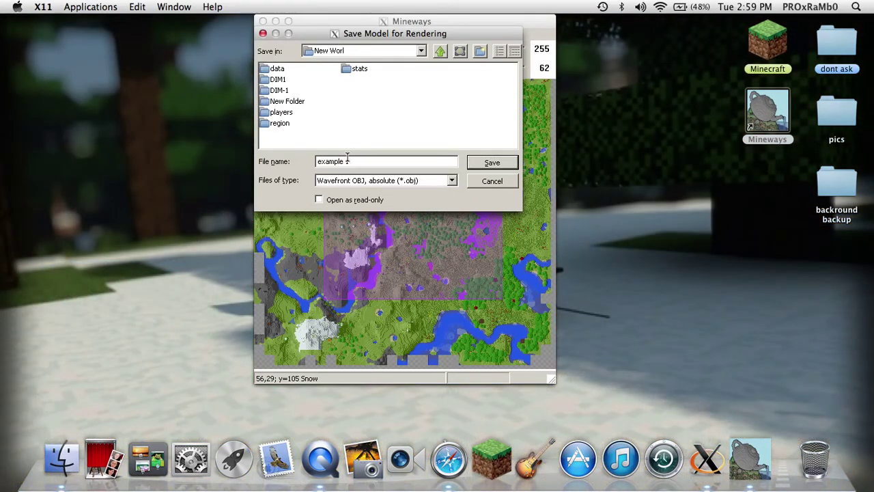
pyautogui.press('Return')
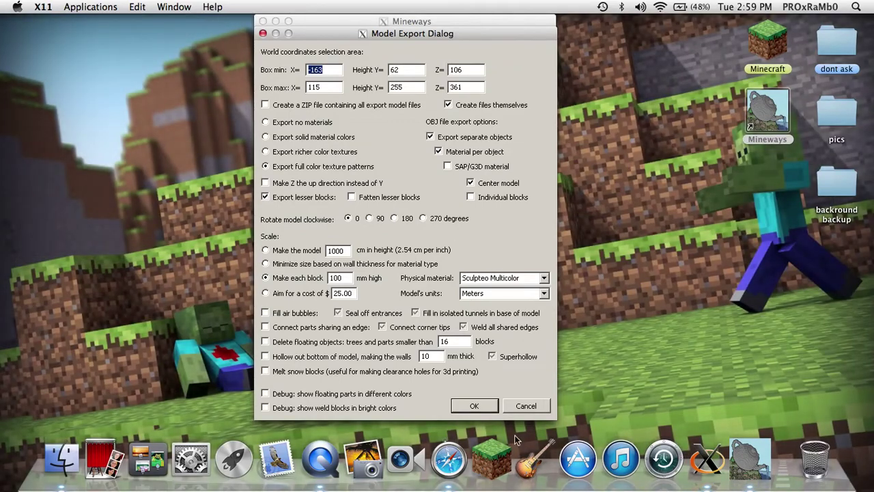
pyautogui.click(474, 406)
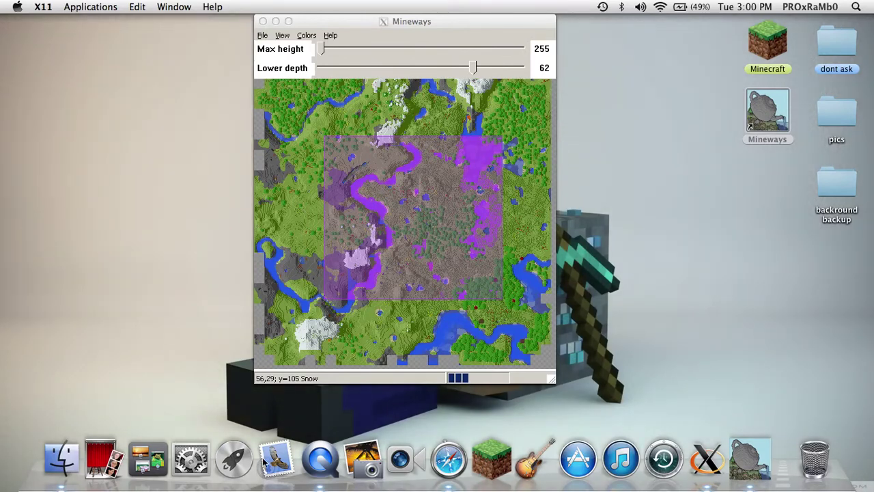
pyautogui.click(239, 459)
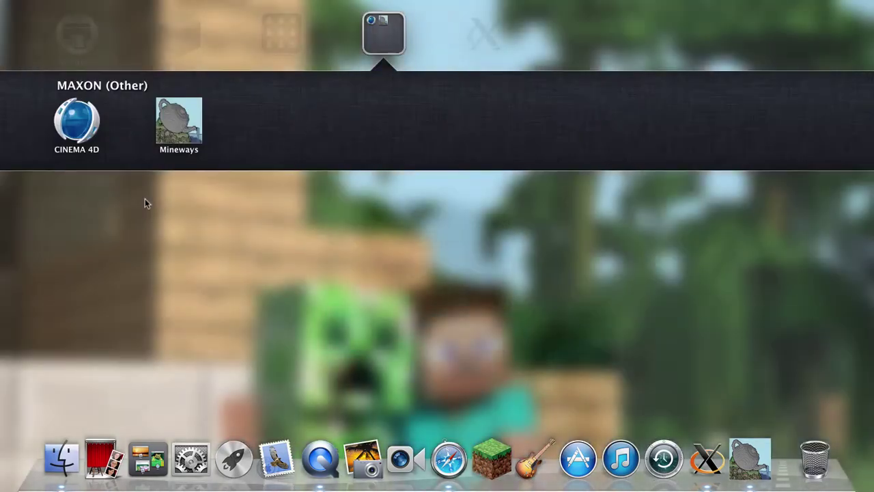
pyautogui.click(147, 204)
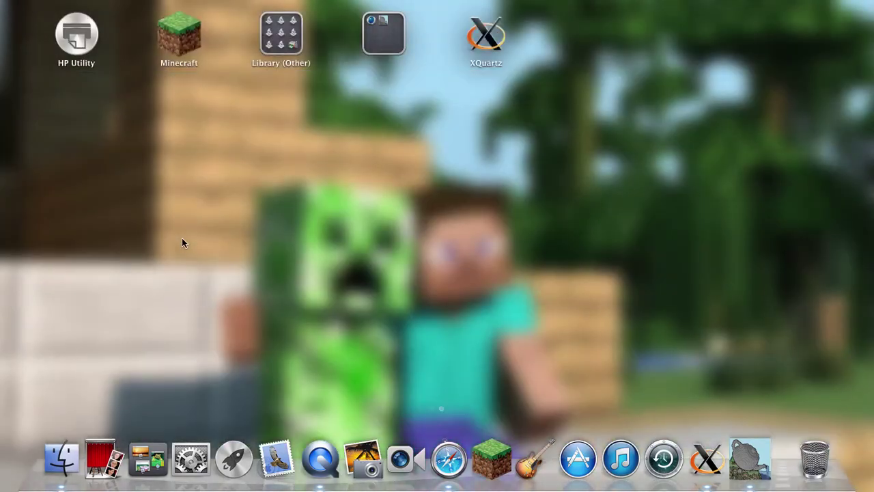
pyautogui.click(185, 246)
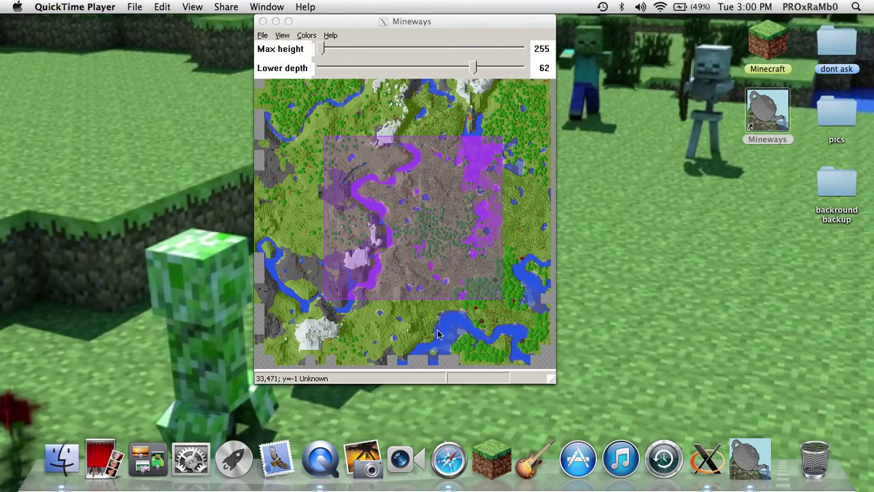
pyautogui.click(307, 38)
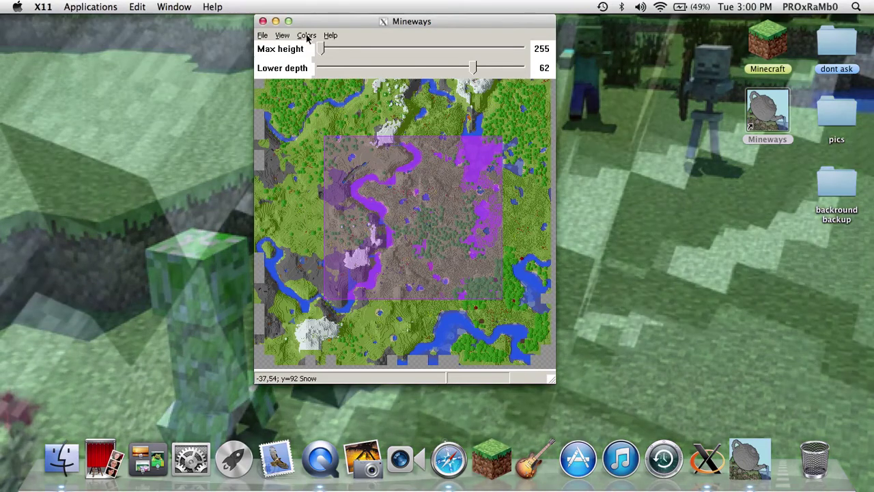
pyautogui.click(283, 34)
pyautogui.click(283, 35)
pyautogui.click(283, 35)
pyautogui.click(299, 36)
pyautogui.moveTo(283, 35)
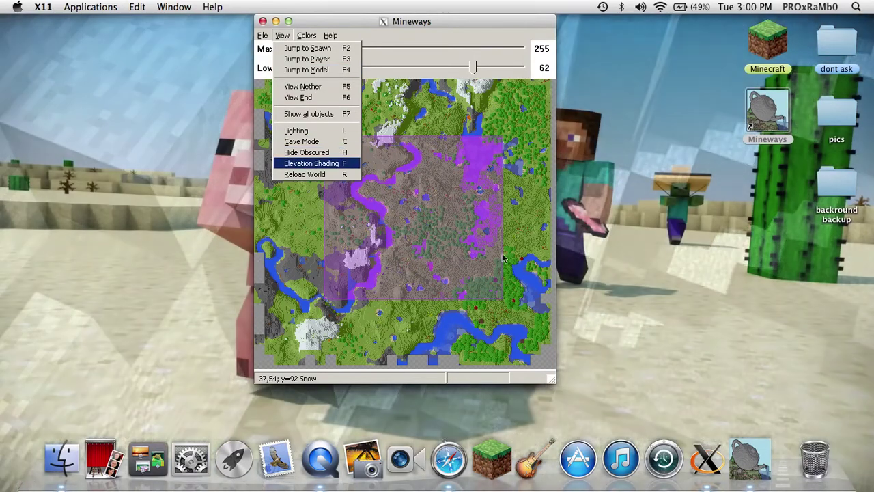
pyautogui.click(539, 202)
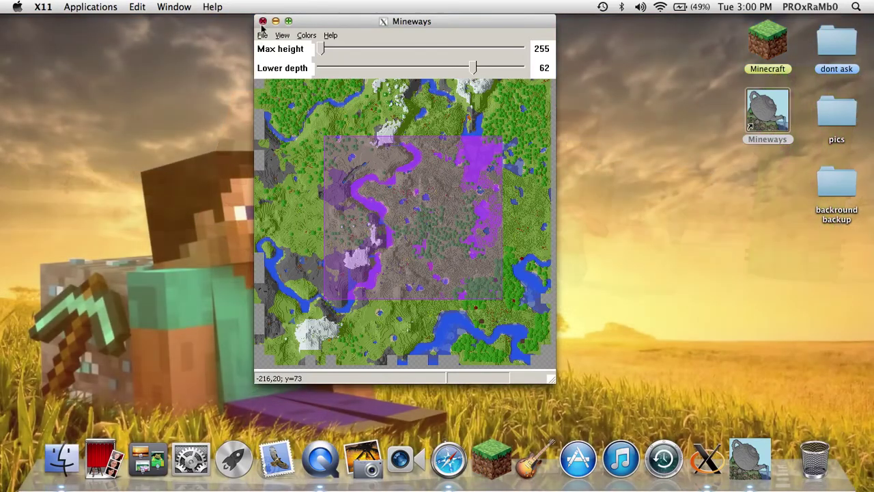
# - Close the Mineways window and quit X11
pyautogui.click(263, 21)
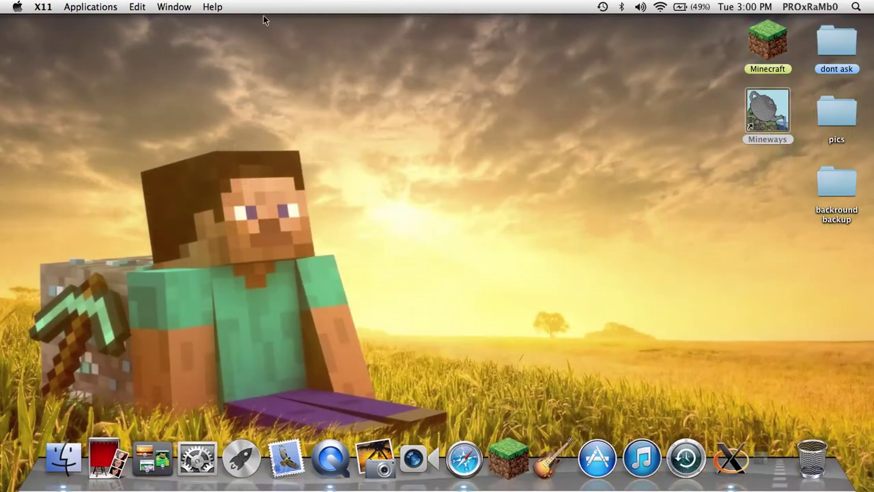
pyautogui.rightClick(739, 464)
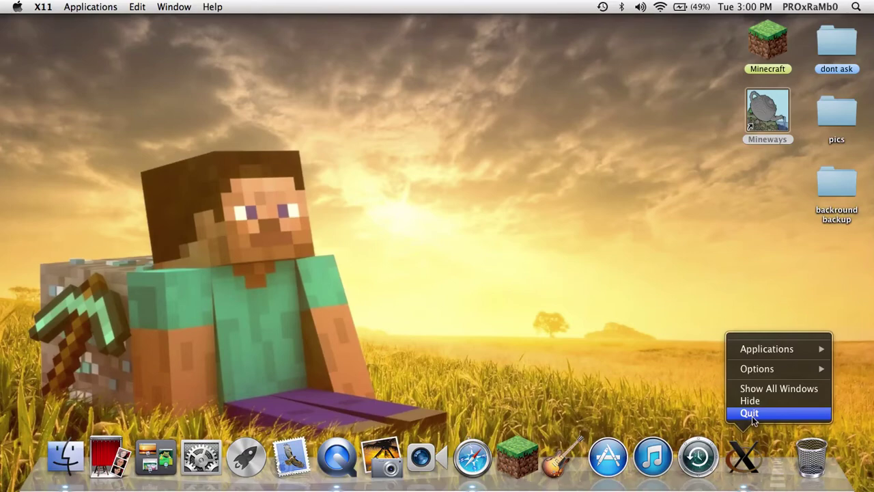
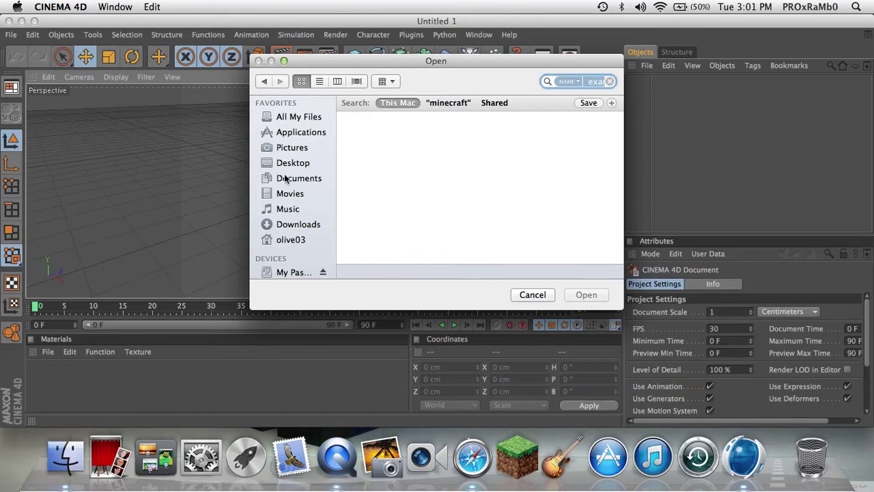
# - In Cinema 4D's file opening dialog, limit the search to the minecraft folder, clear the search text, and browse the home folder
pyautogui.click(450, 103)
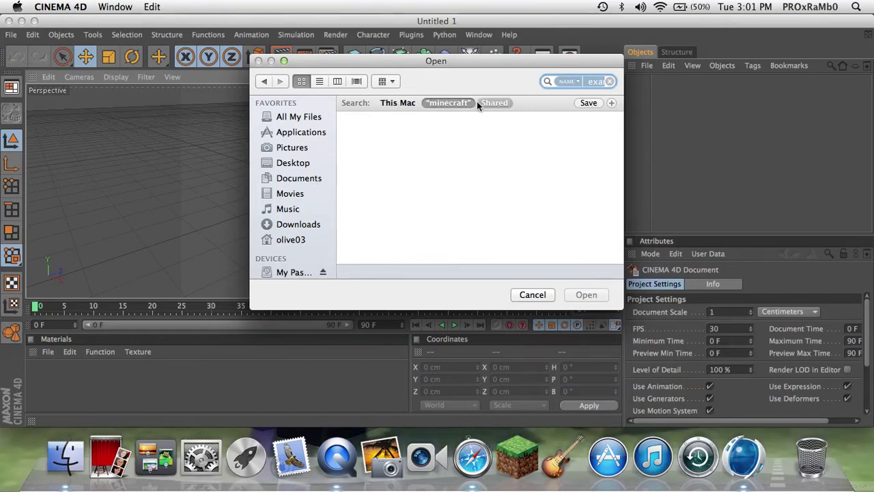
pyautogui.press('BackSpace')
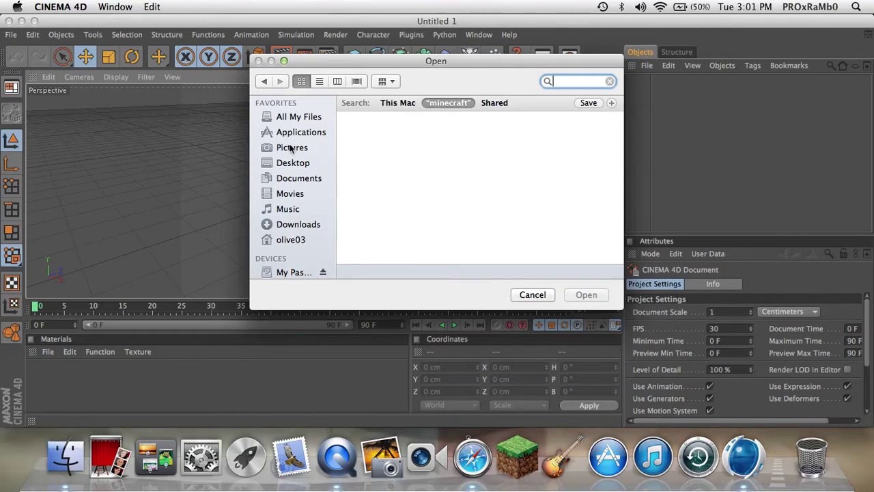
pyautogui.click(292, 240)
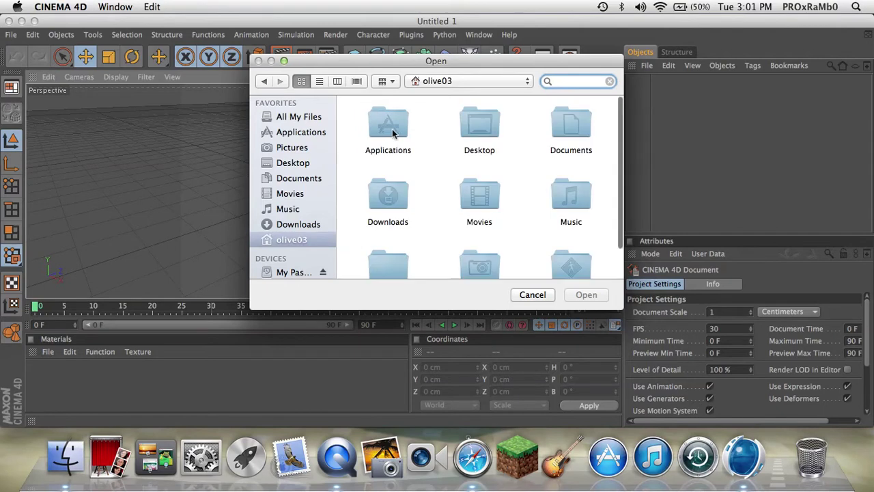
pyautogui.scroll(-3, 494, 209)
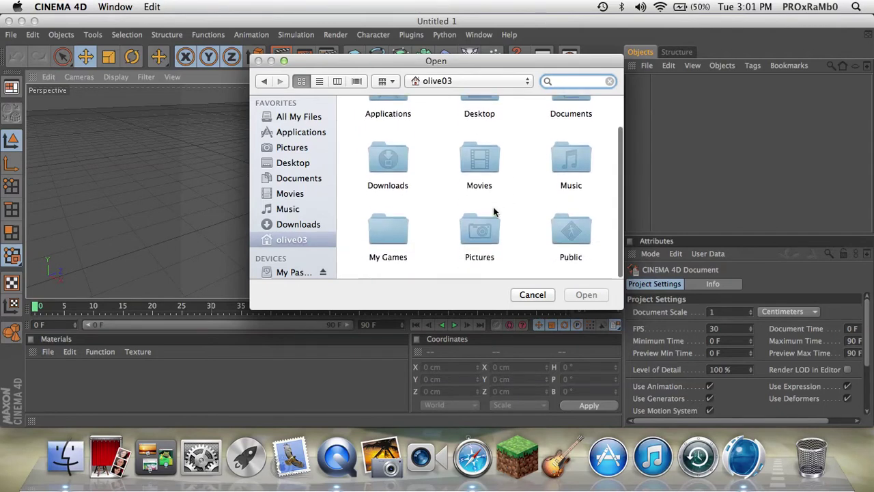
pyautogui.scroll(3, 465, 191)
pyautogui.scroll(-3, 455, 217)
pyautogui.scroll(3, 455, 216)
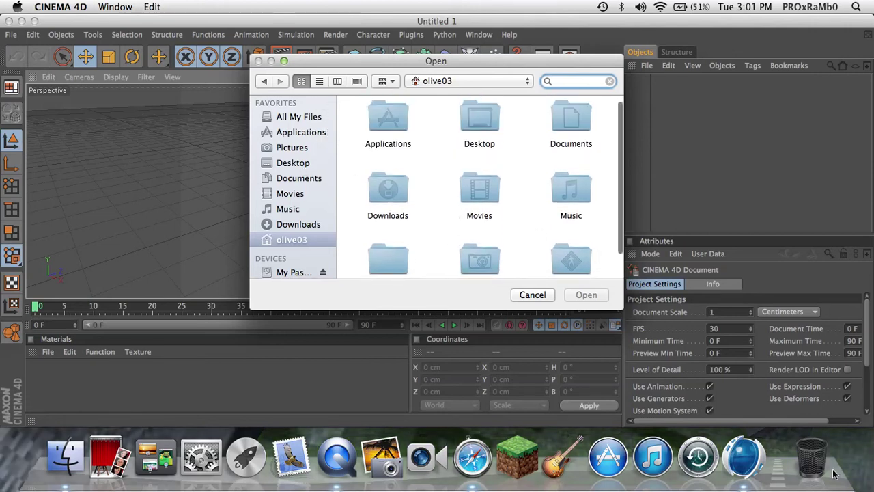
# - Switch to Finder, go to the user's Library folder, and open the minecraft folder inside Application Support
pyautogui.click(811, 454)
pyautogui.click(168, 7)
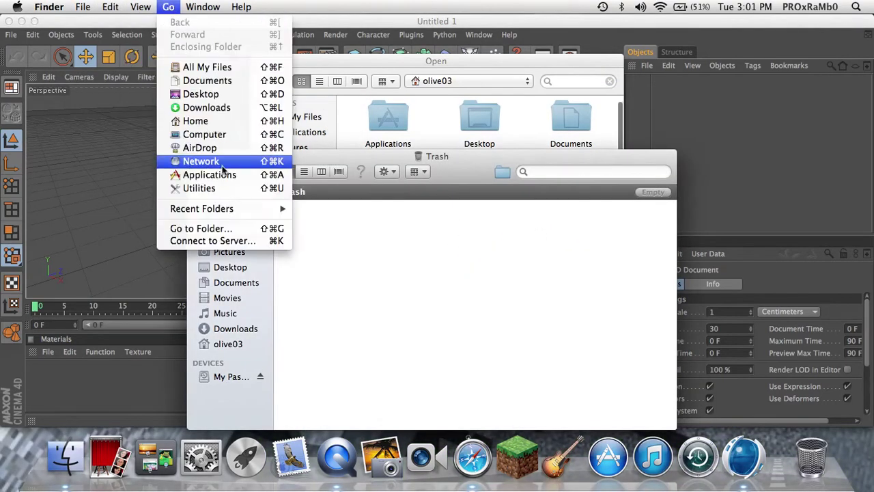
pyautogui.click(226, 226)
pyautogui.click(525, 249)
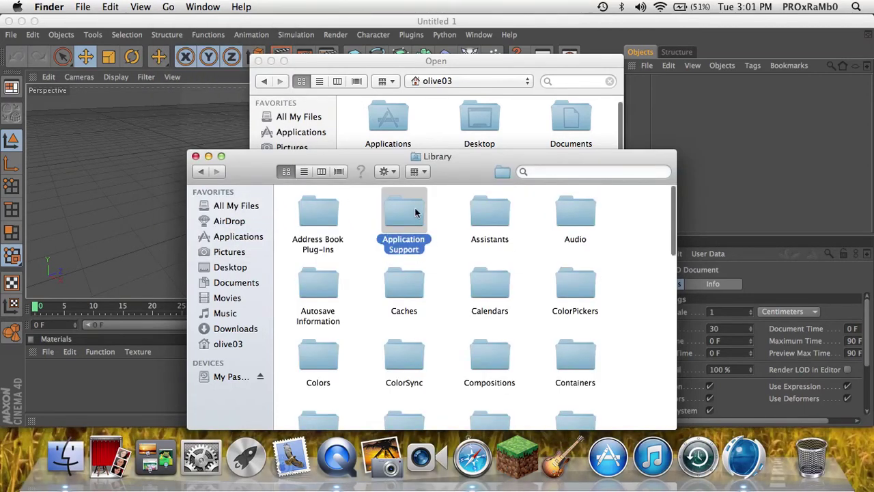
pyautogui.doubleClick(414, 209)
pyautogui.scroll(-2, 501, 272)
pyautogui.click(502, 215)
pyautogui.doubleClick(502, 214)
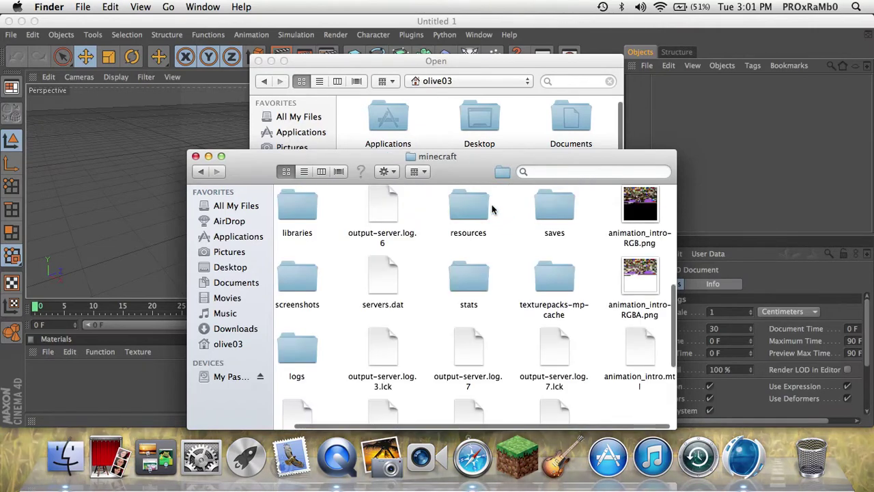
# - Look through the contents of the minecraft folder and open its saves folder
pyautogui.scroll(-5, 572, 312)
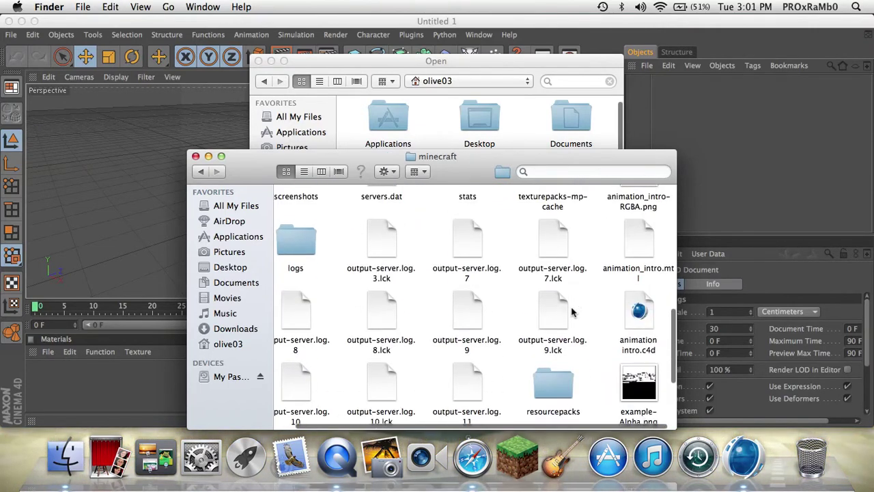
pyautogui.scroll(-3, 572, 312)
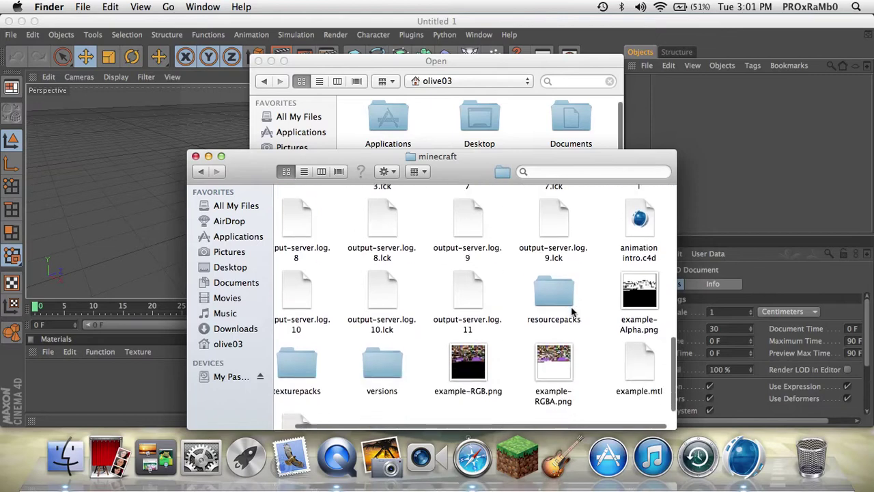
pyautogui.scroll(-2, 573, 312)
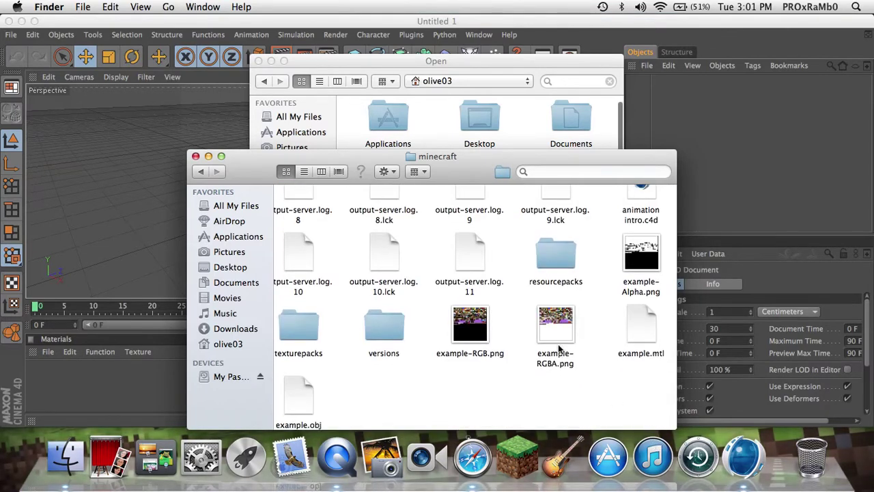
pyautogui.scroll(5, 560, 347)
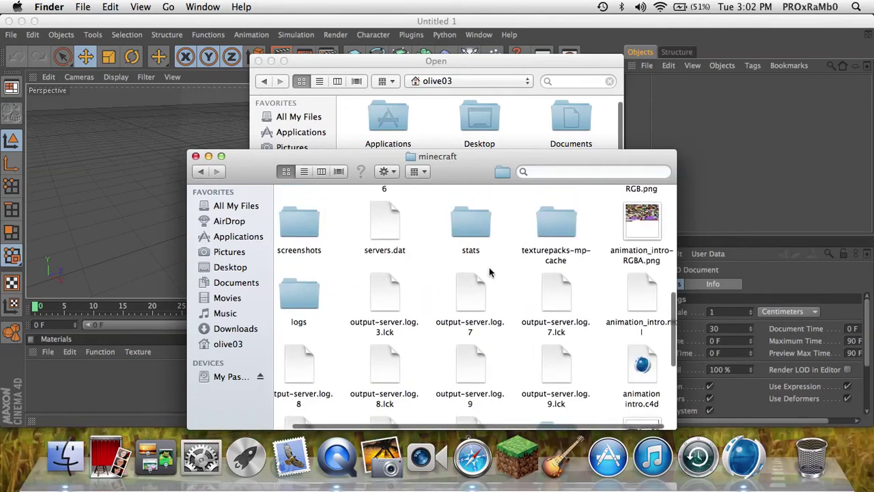
pyautogui.scroll(10, 489, 271)
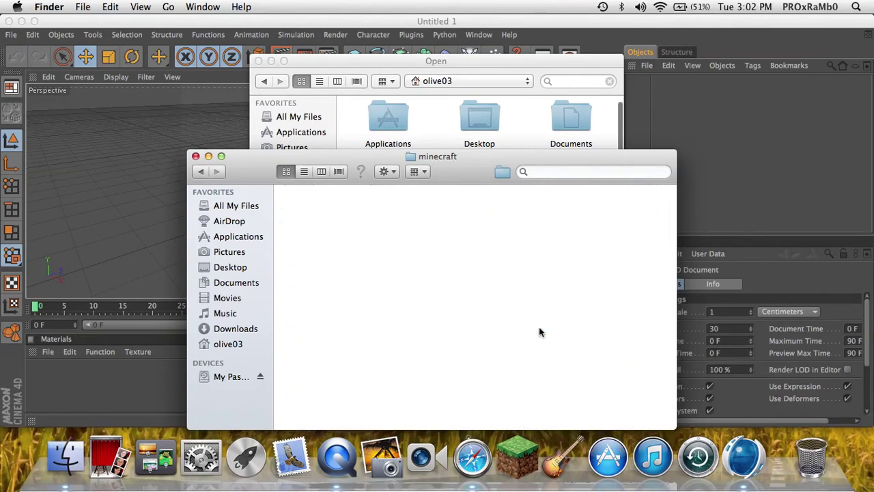
# - Find and open the New Worl folder among the saves, and point out the exported example 1 files in it
pyautogui.scroll(-2, 540, 332)
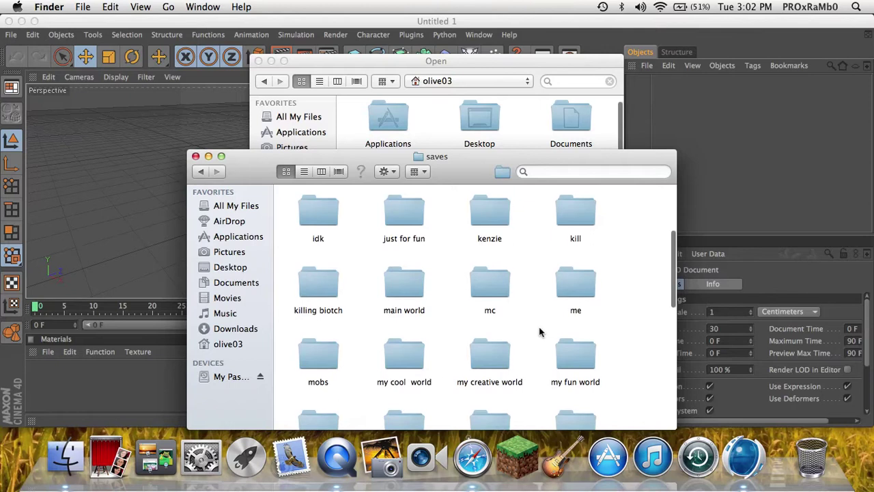
pyautogui.scroll(-5, 539, 332)
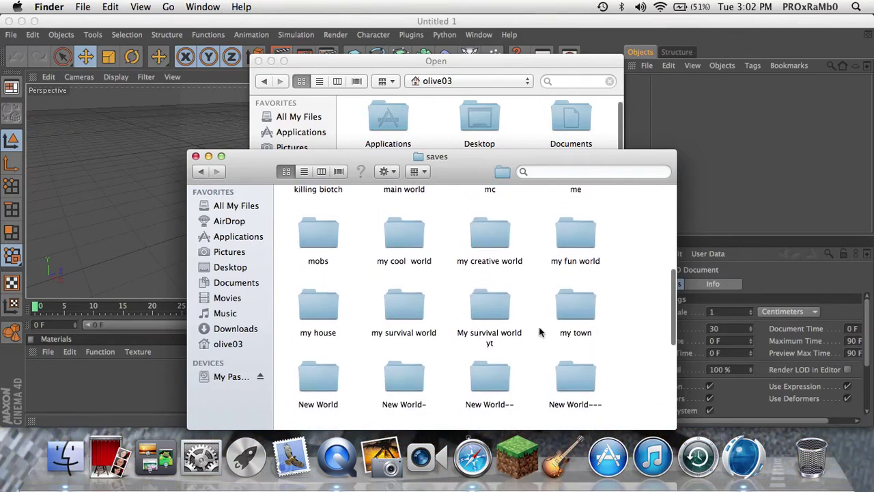
pyautogui.scroll(-4, 540, 332)
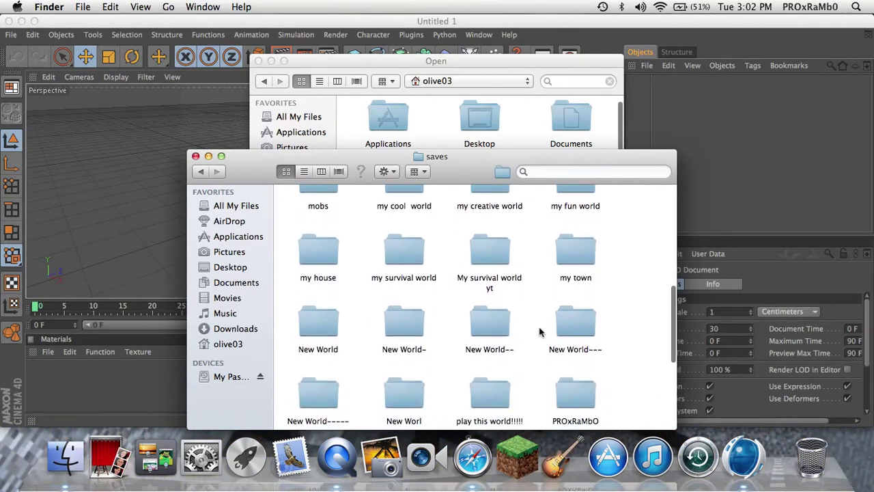
pyautogui.doubleClick(409, 341)
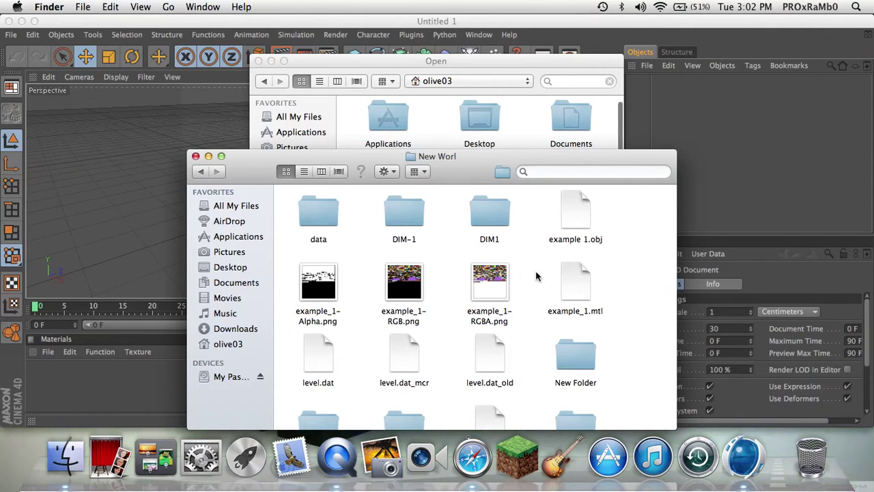
pyautogui.moveTo(537, 274); pyautogui.dragTo(306, 284)
pyautogui.click(285, 258)
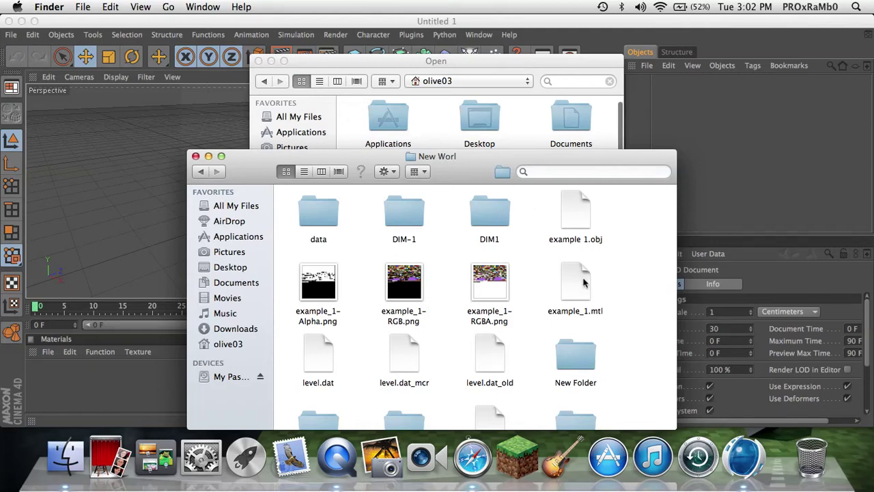
# - Point Cinema 4D's Open dialog to example 1.obj from Finder's New Worl folder, and close the Finder window
pyautogui.moveTo(487, 160); pyautogui.dragTo(487, 310)
pyautogui.moveTo(576, 366); pyautogui.dragTo(547, 203)
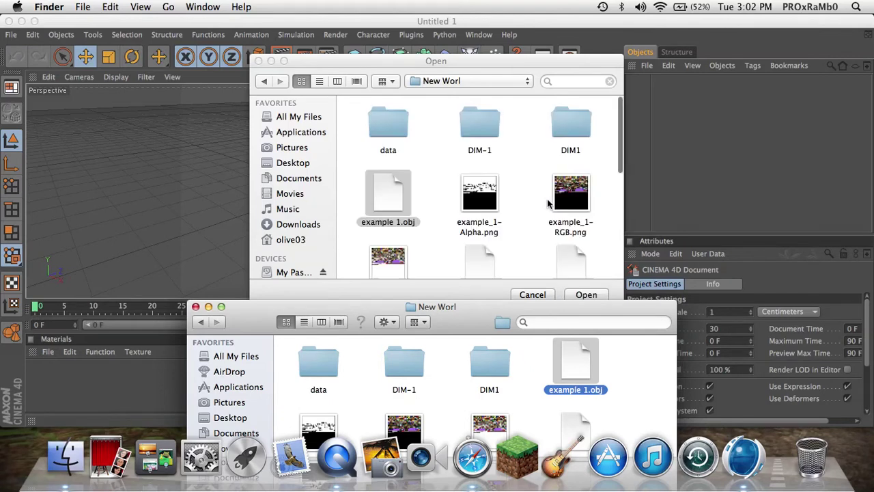
pyautogui.click(196, 306)
# - Open example 1.obj, accept the Wavefront import at scale 1 centimeters with normals imported and unused points optimized, and inspect the terrain
pyautogui.click(585, 296)
pyautogui.click(585, 295)
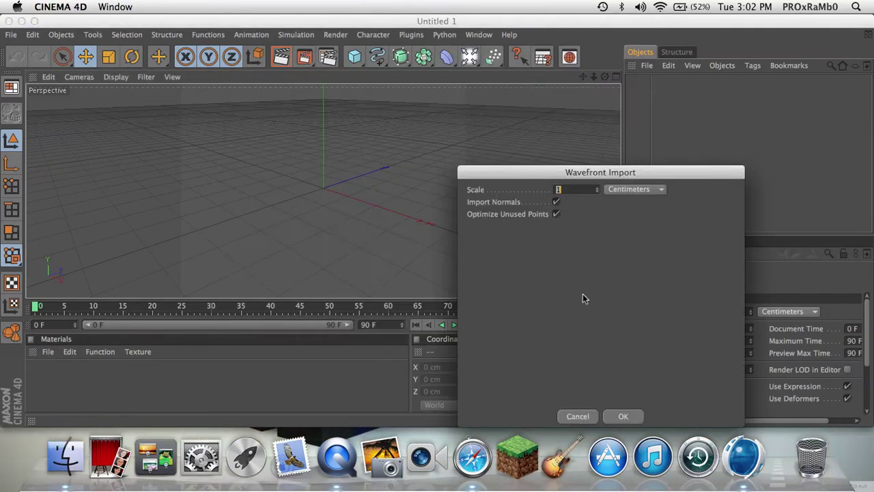
pyautogui.click(621, 416)
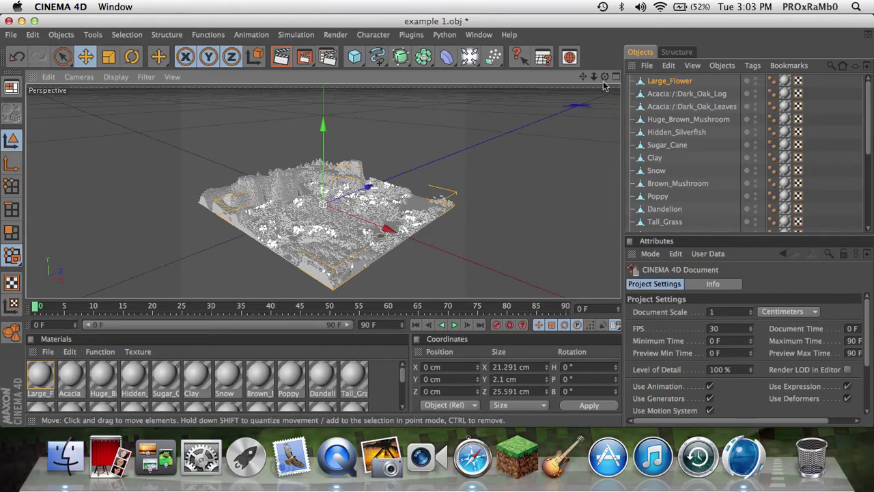
pyautogui.moveTo(604, 76); pyautogui.dragTo(562, 128)
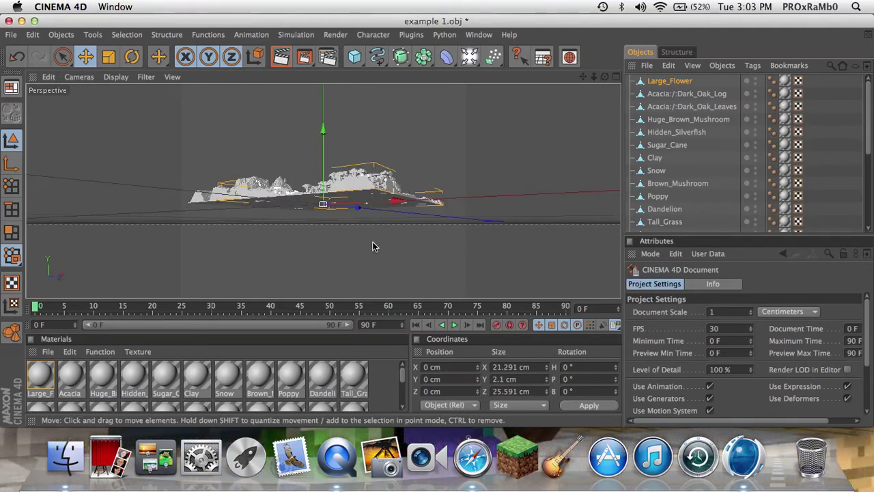
pyautogui.moveTo(604, 77); pyautogui.dragTo(539, 43)
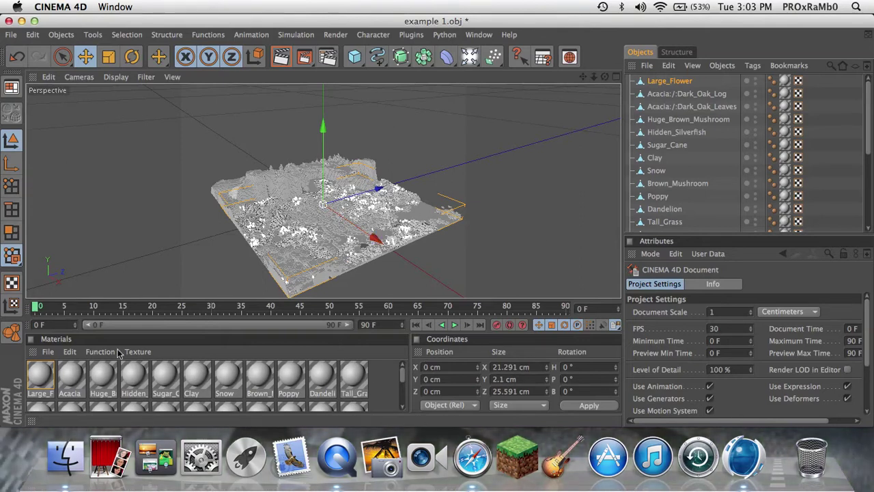
# - Select all of the imported materials, from Large_Flower through Stone
pyautogui.click(39, 373)
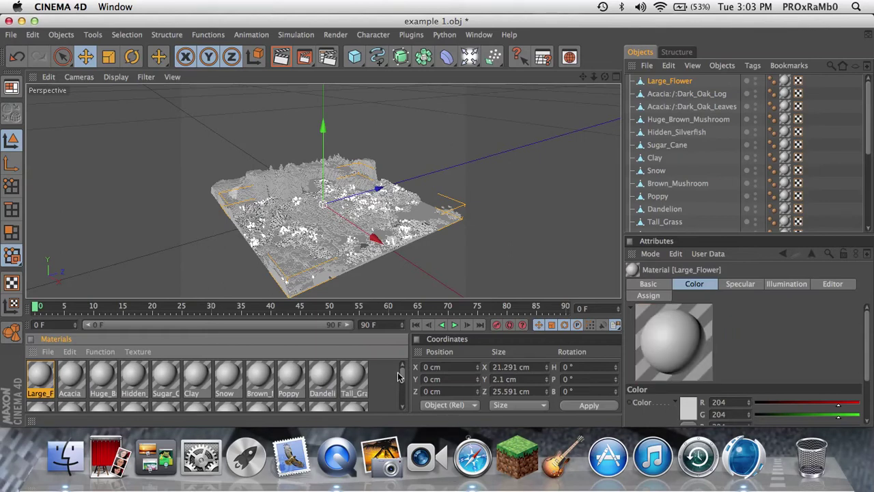
pyautogui.moveTo(402, 379); pyautogui.dragTo(403, 425)
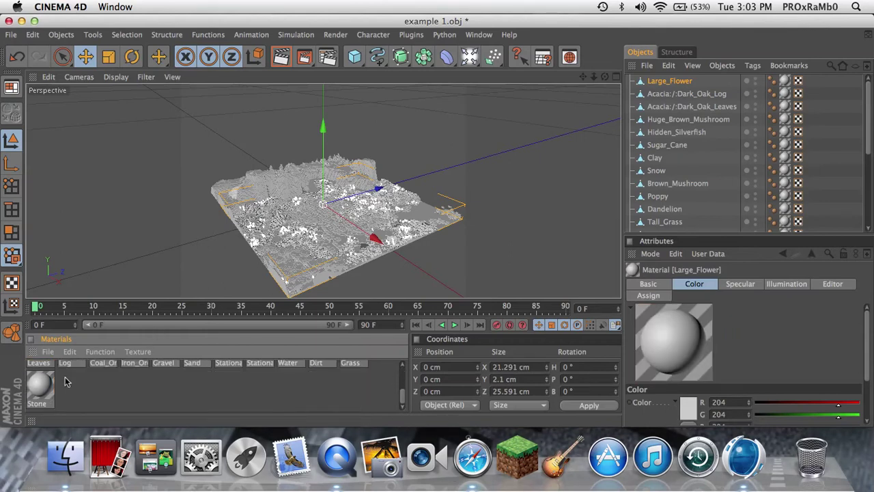
pyautogui.keyDown('shift'); pyautogui.click(39, 386); pyautogui.keyUp('shift')
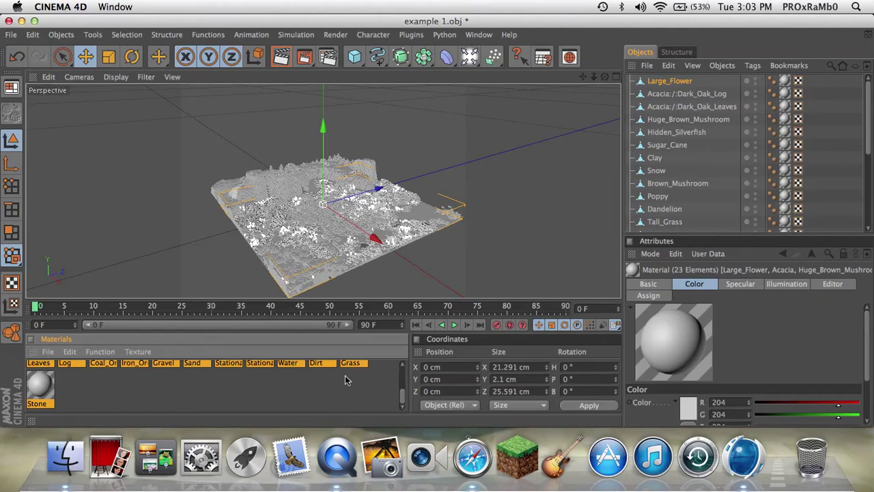
pyautogui.moveTo(403, 395); pyautogui.dragTo(403, 365)
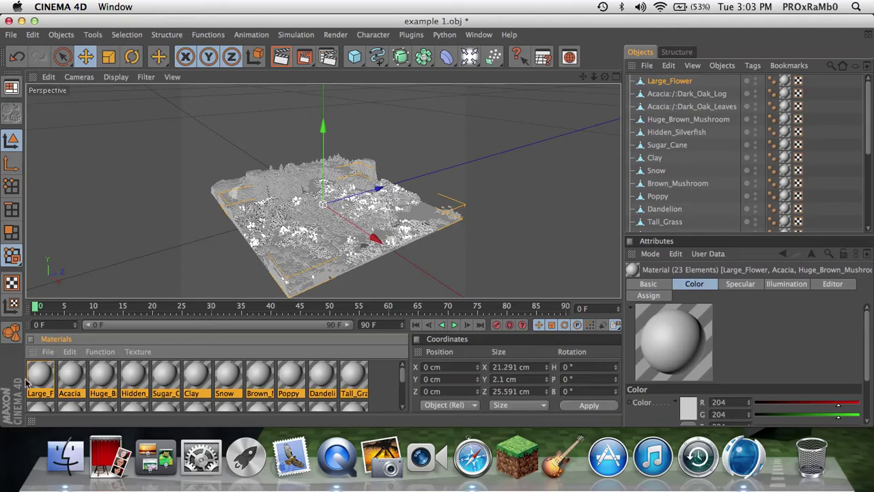
pyautogui.click(48, 375)
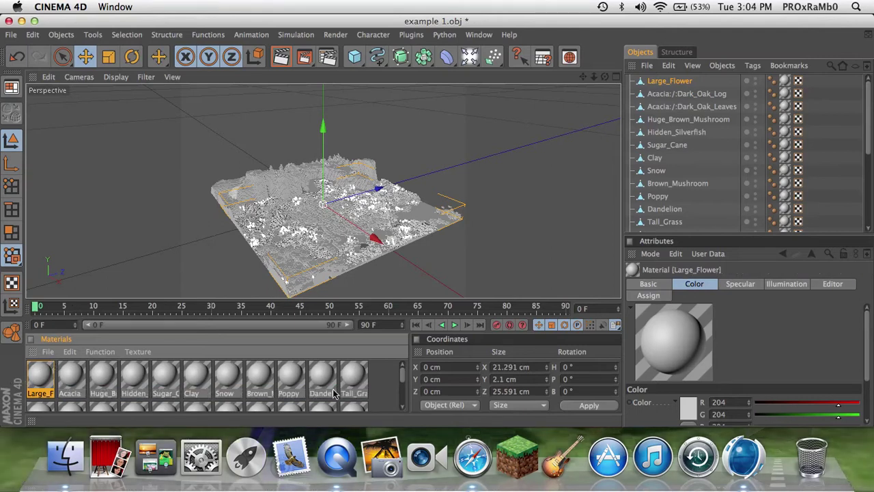
pyautogui.moveTo(403, 378); pyautogui.dragTo(403, 405)
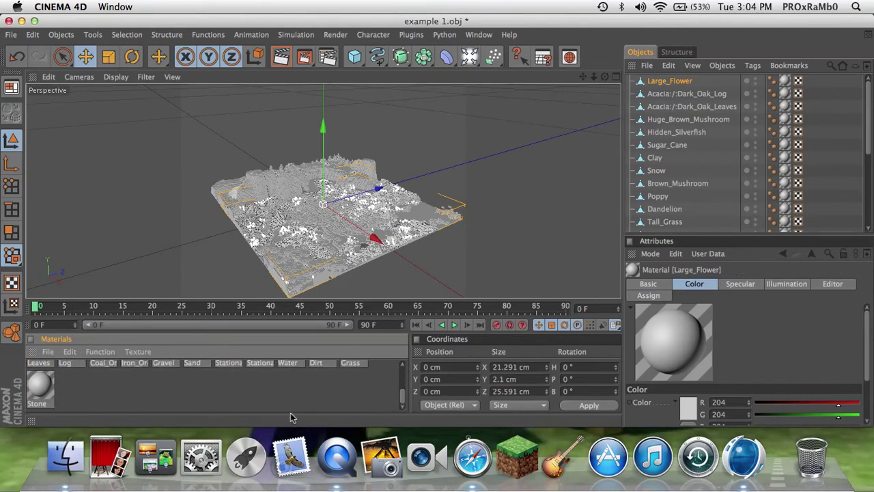
pyautogui.keyDown('shift'); pyautogui.click(42, 382); pyautogui.keyUp('shift')
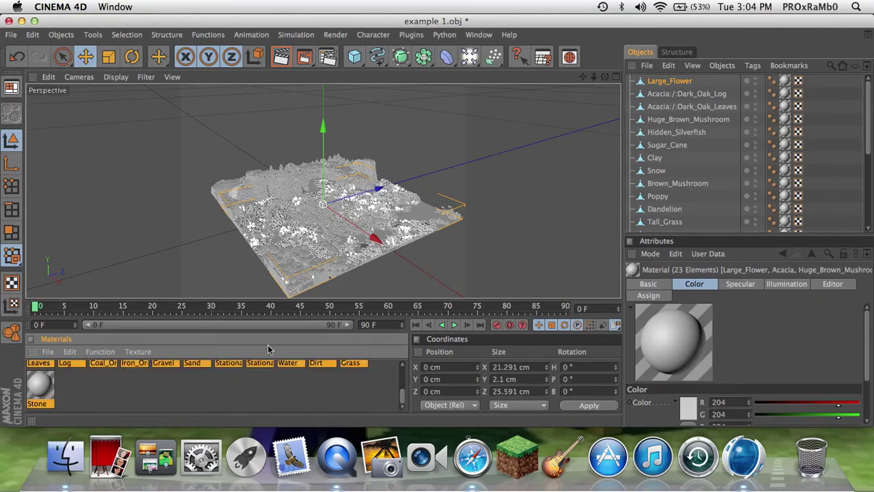
# - Disable the Specular channel and enable the Alpha channel for all selected materials
pyautogui.click(661, 286)
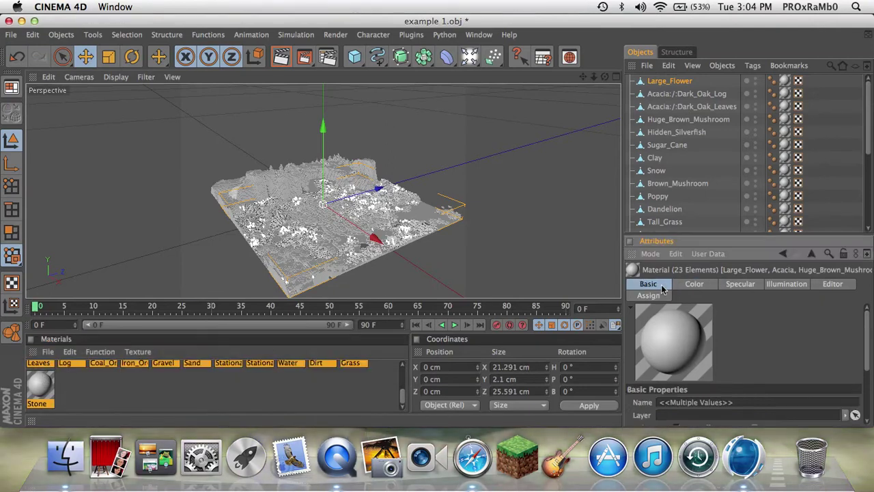
pyautogui.moveTo(868, 352); pyautogui.dragTo(867, 409)
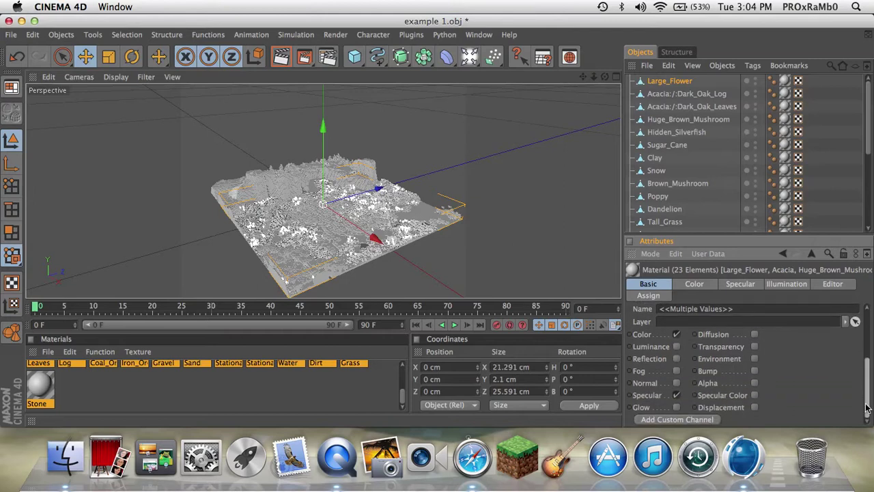
pyautogui.click(677, 395)
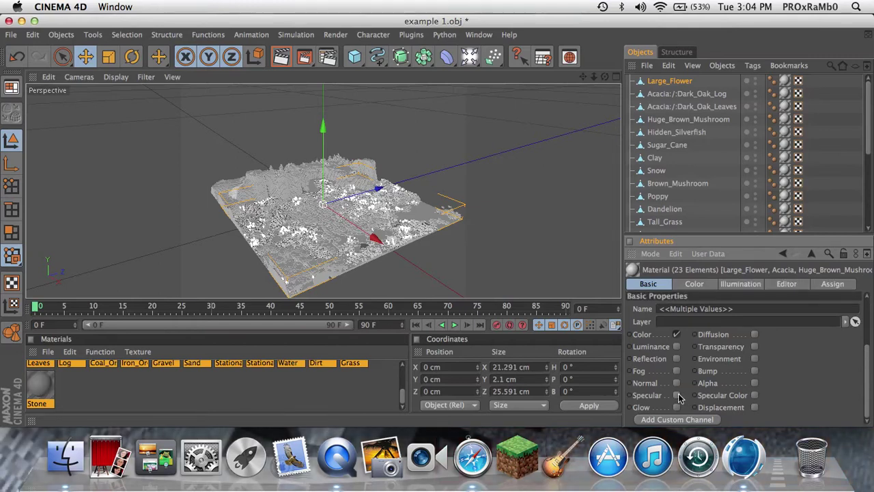
pyautogui.click(754, 383)
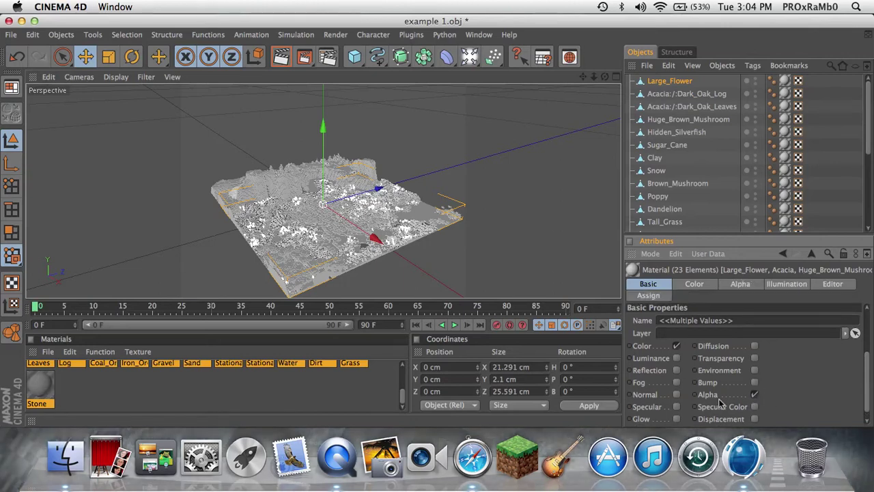
# - Load example-RGB.png from the minecraft folder as the materials' Color texture, and agree to copy the image to the document location
pyautogui.click(704, 285)
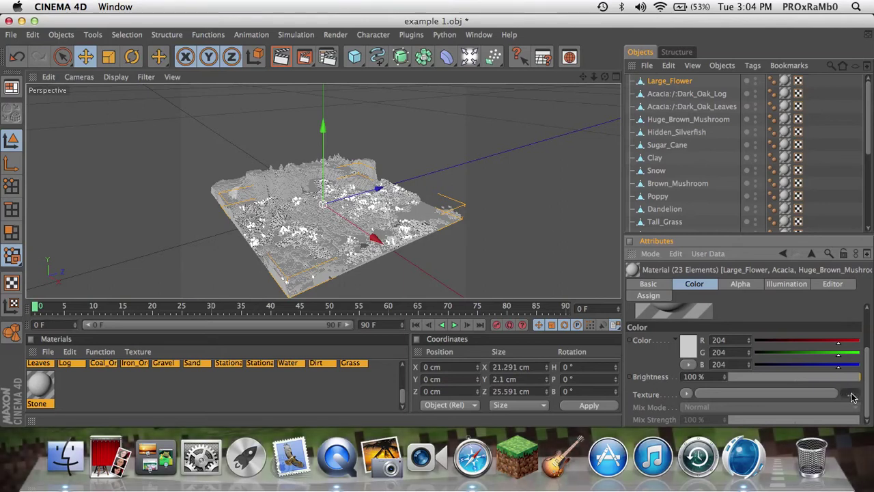
pyautogui.click(850, 395)
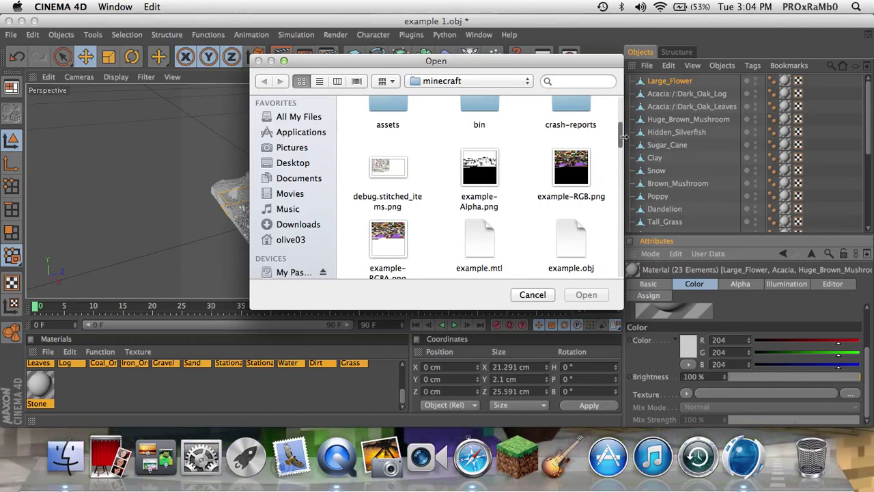
pyautogui.moveTo(620, 140); pyautogui.dragTo(618, 145)
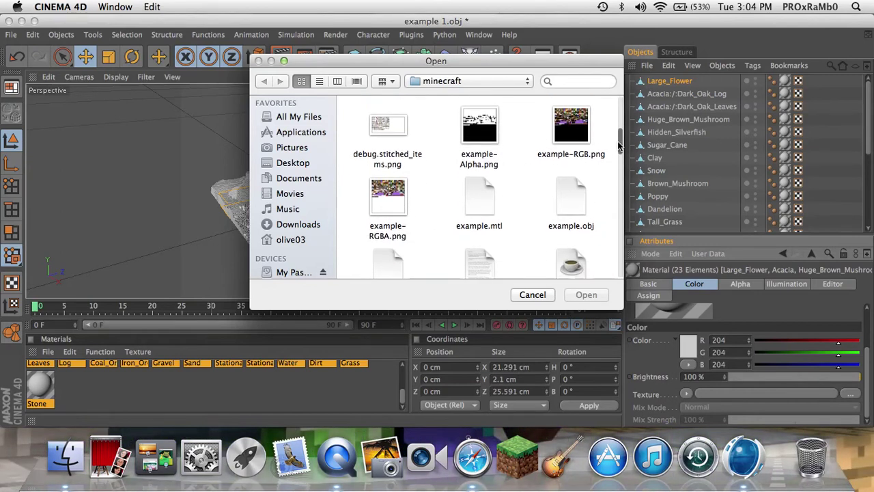
pyautogui.click(571, 130)
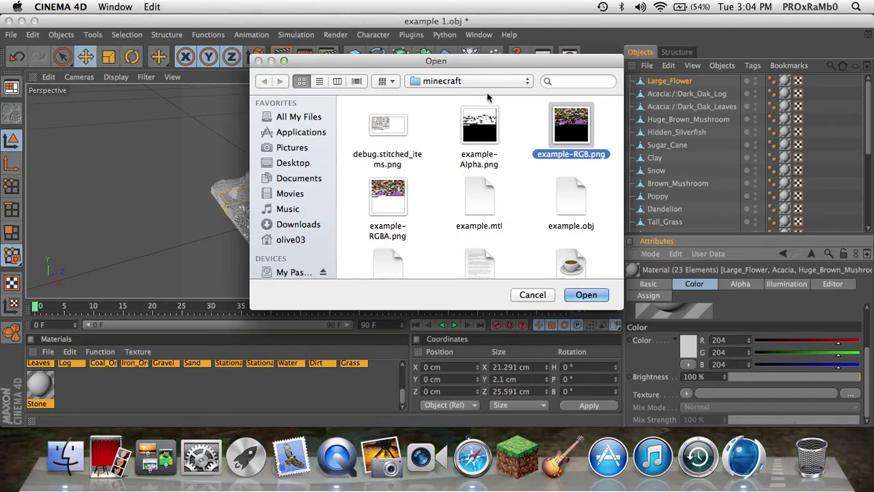
pyautogui.click(488, 140)
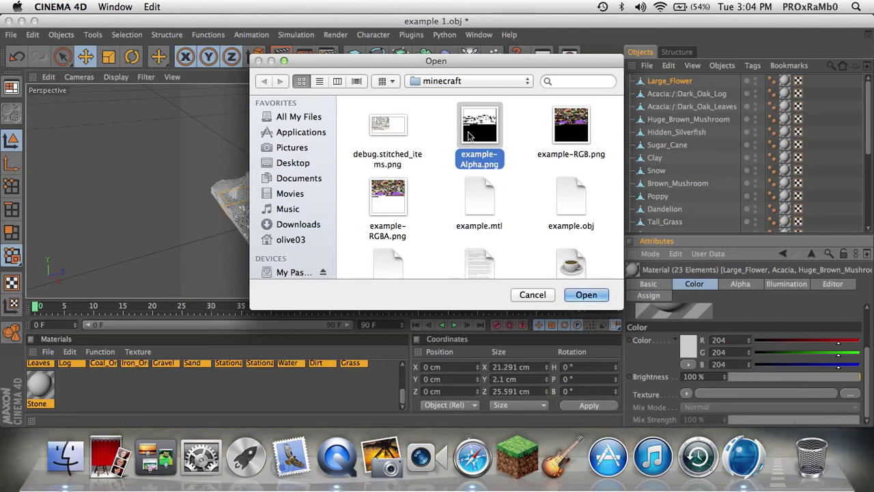
pyautogui.click(572, 123)
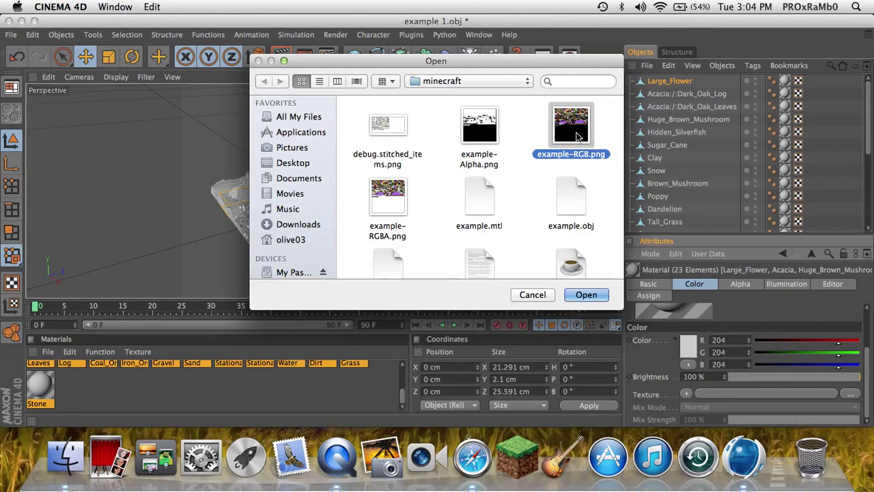
pyautogui.click(590, 295)
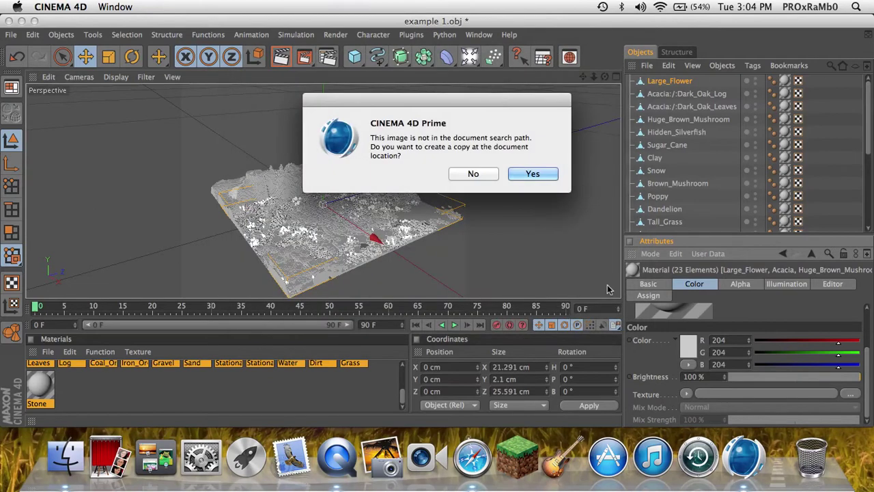
pyautogui.click(524, 173)
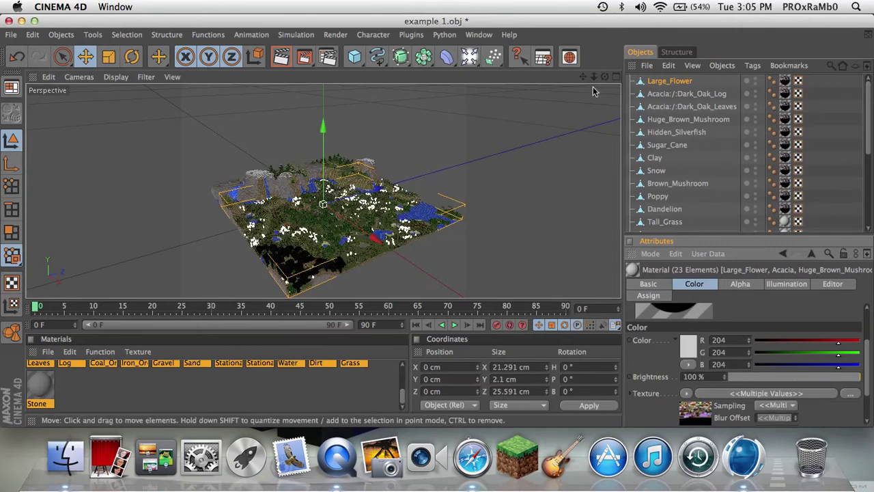
# - Load example-RGBA.png from the minecraft folder as the materials' Alpha texture, and agree to copy the image to the document location
pyautogui.moveTo(604, 77); pyautogui.dragTo(566, 78)
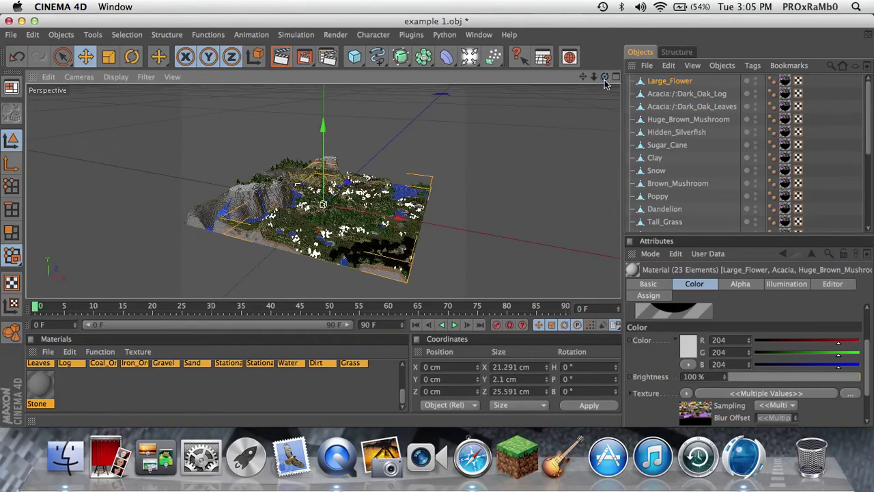
pyautogui.click(750, 283)
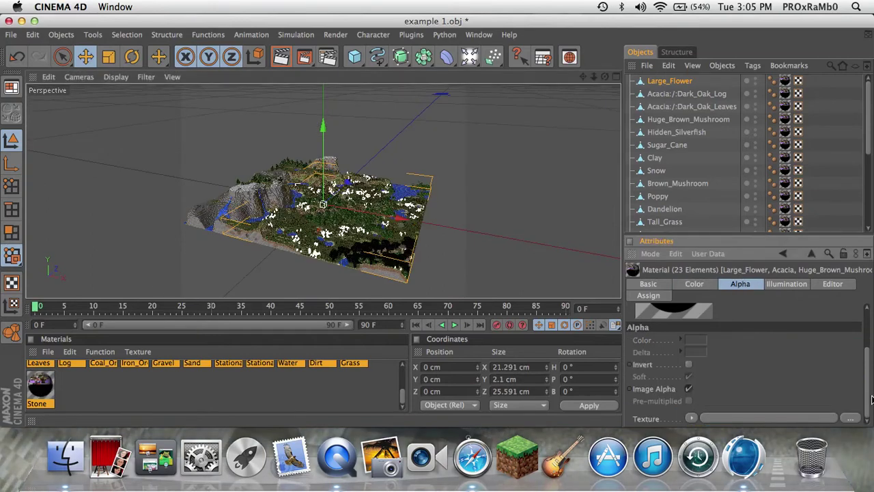
pyautogui.click(850, 418)
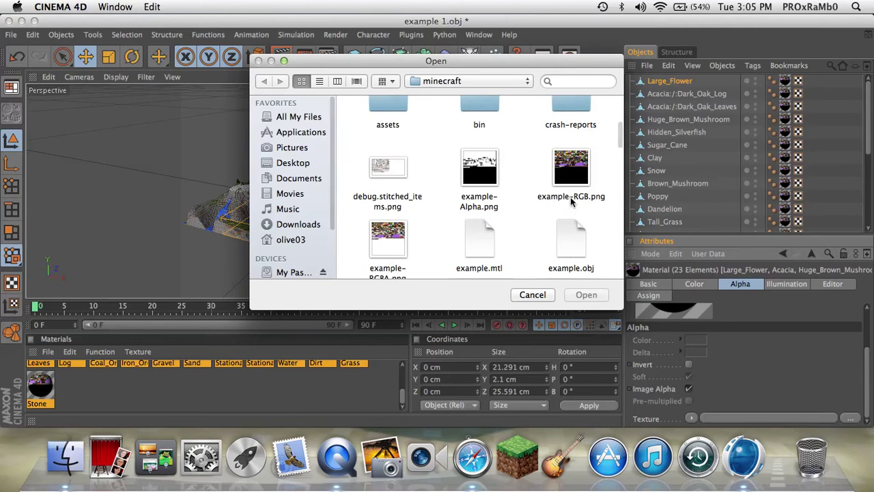
pyautogui.click(390, 241)
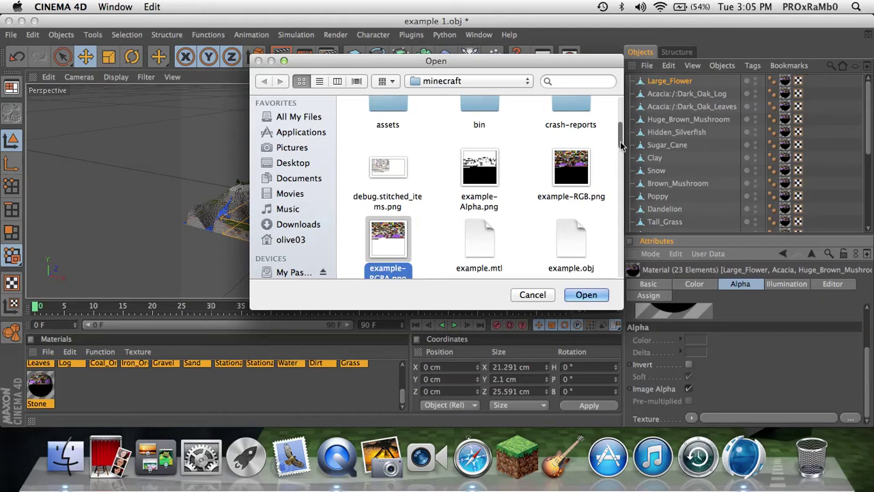
pyautogui.scroll(-5, 622, 145)
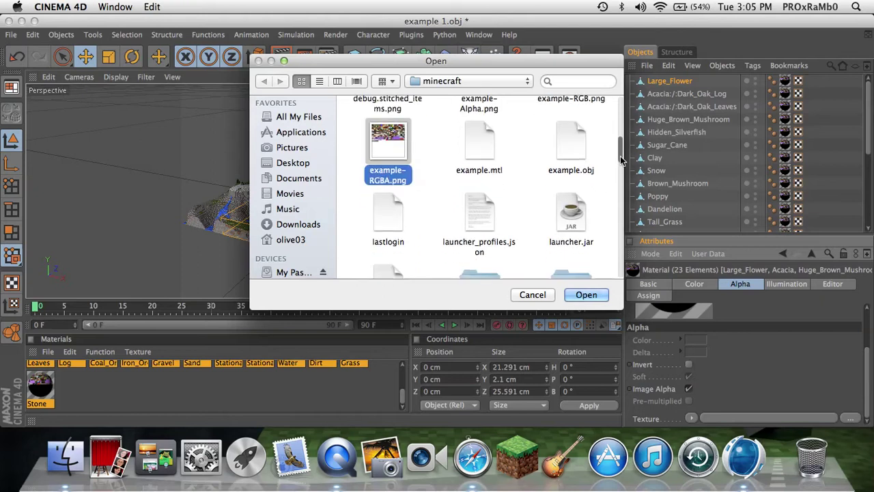
pyautogui.click(586, 295)
pyautogui.click(536, 176)
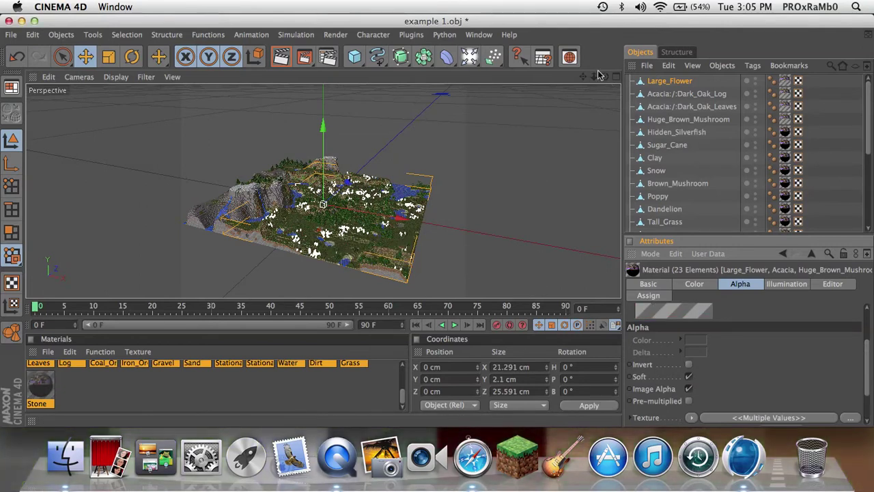
# - Render the active view of the textured terrain from above the lakes, and render it again from closer to the flowers
pyautogui.moveTo(604, 76); pyautogui.dragTo(471, 166)
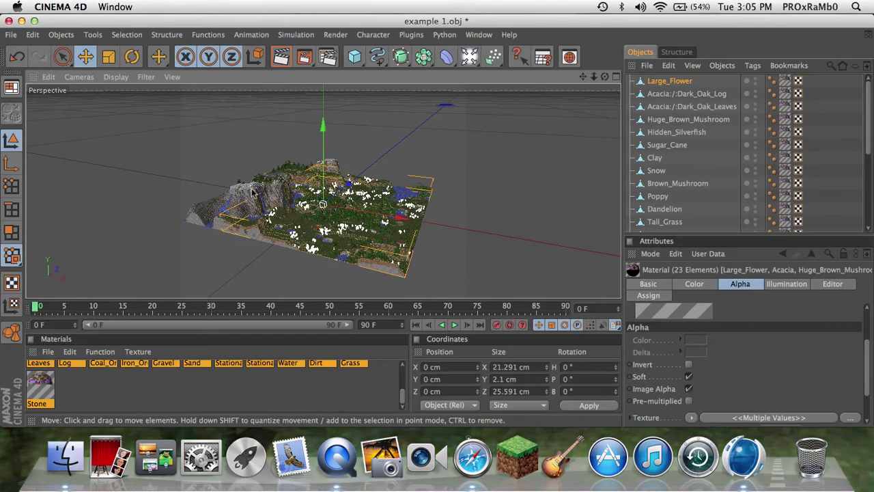
pyautogui.moveTo(593, 76); pyautogui.dragTo(594, 78)
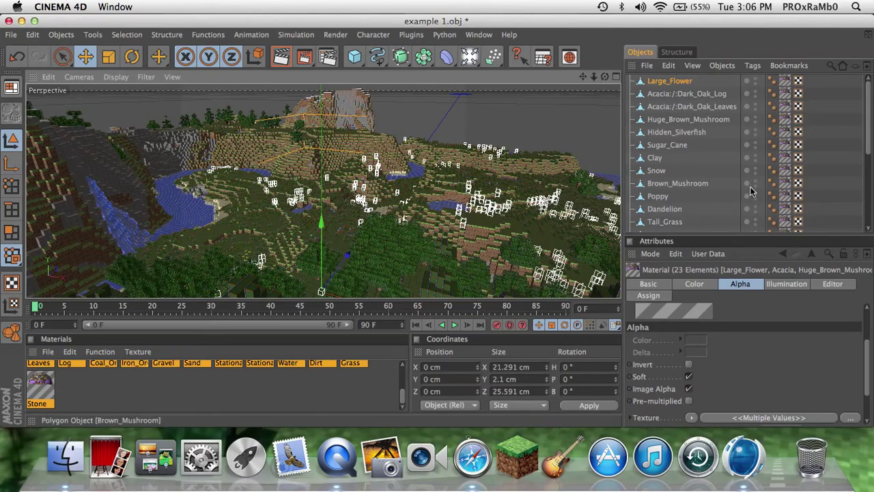
pyautogui.scroll(-5, 751, 191)
pyautogui.scroll(5, 750, 191)
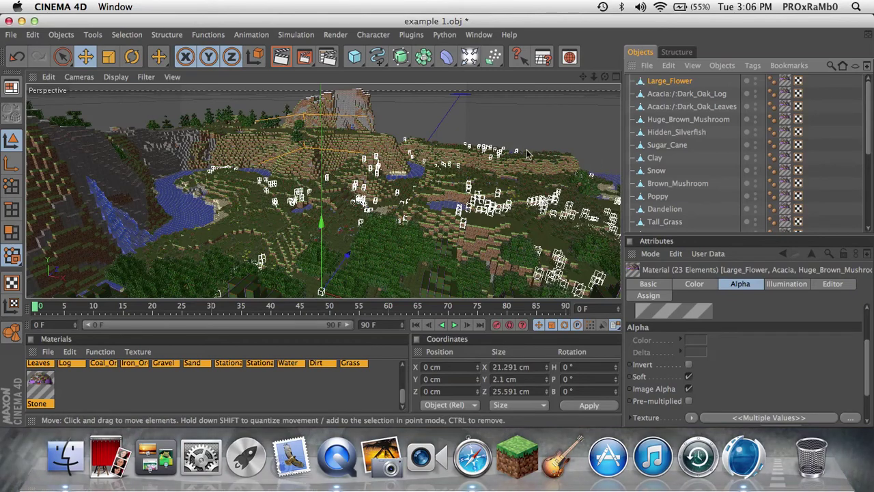
pyautogui.moveTo(605, 77); pyautogui.dragTo(584, 78)
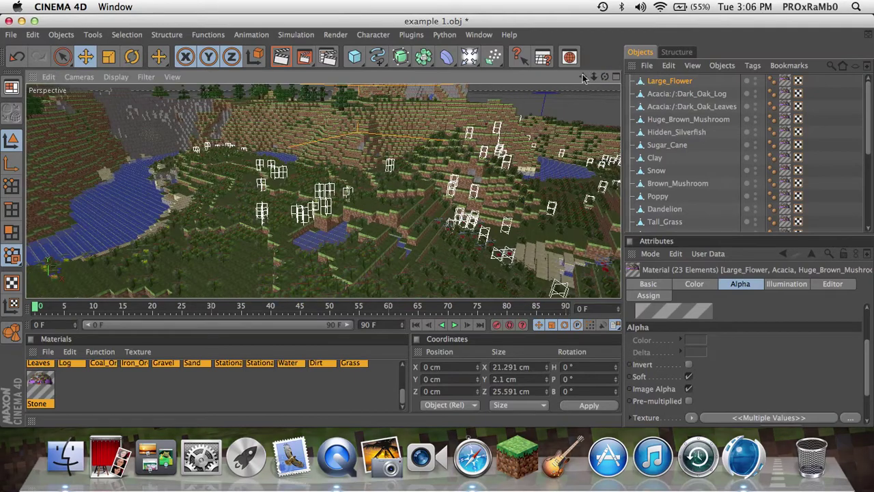
pyautogui.click(281, 57)
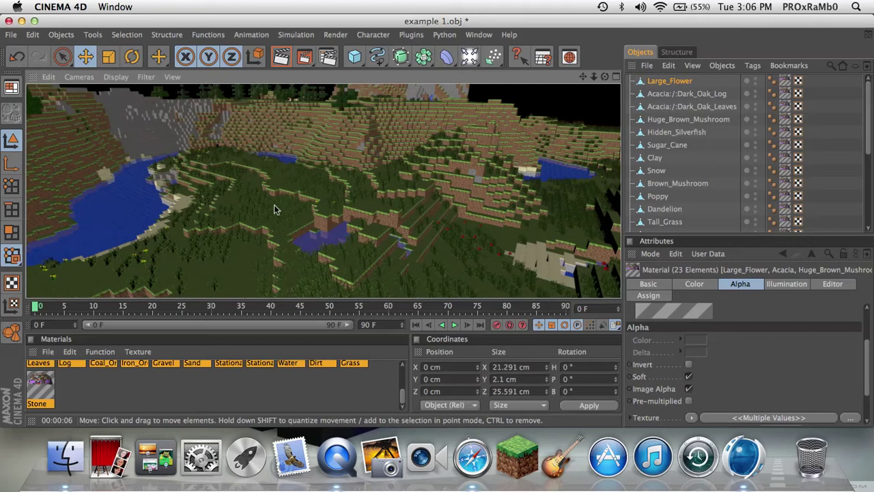
pyautogui.moveTo(593, 77)
pyautogui.mouseDown()
pyautogui.moveTo(593, 103)
pyautogui.moveTo(598, 78)
pyautogui.moveTo(550, 82)
pyautogui.moveTo(604, 81)
pyautogui.mouseUp()
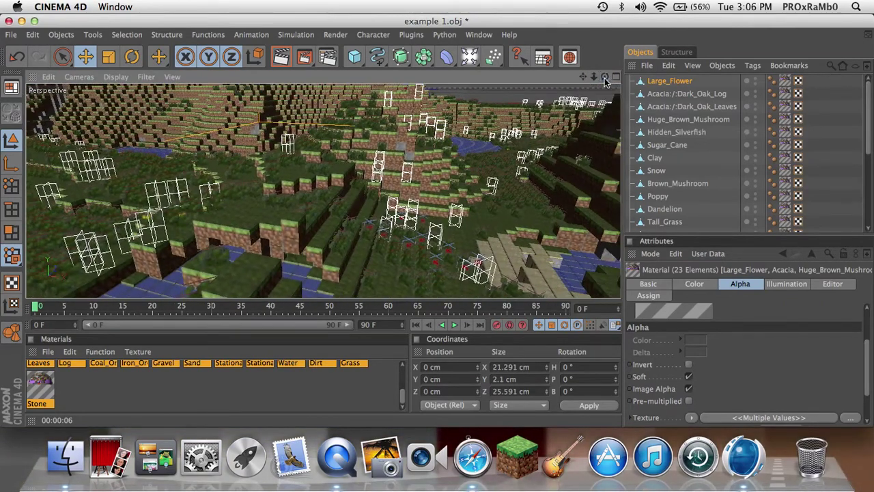
pyautogui.click(282, 58)
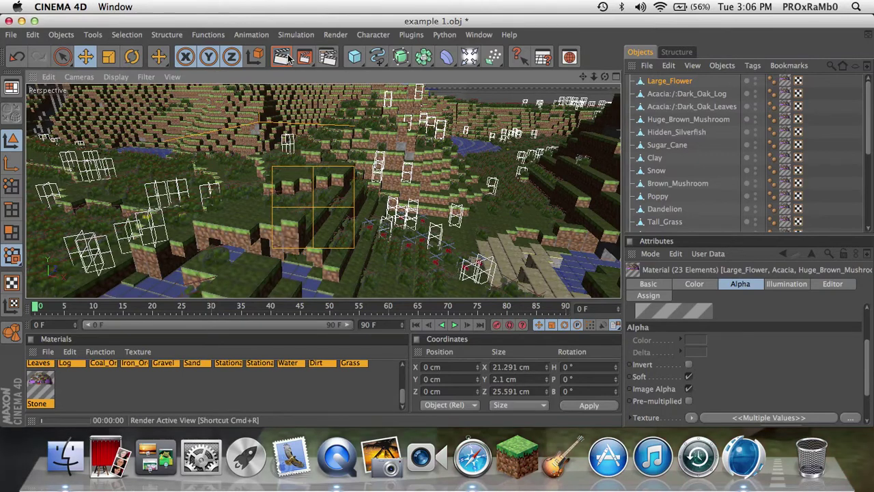